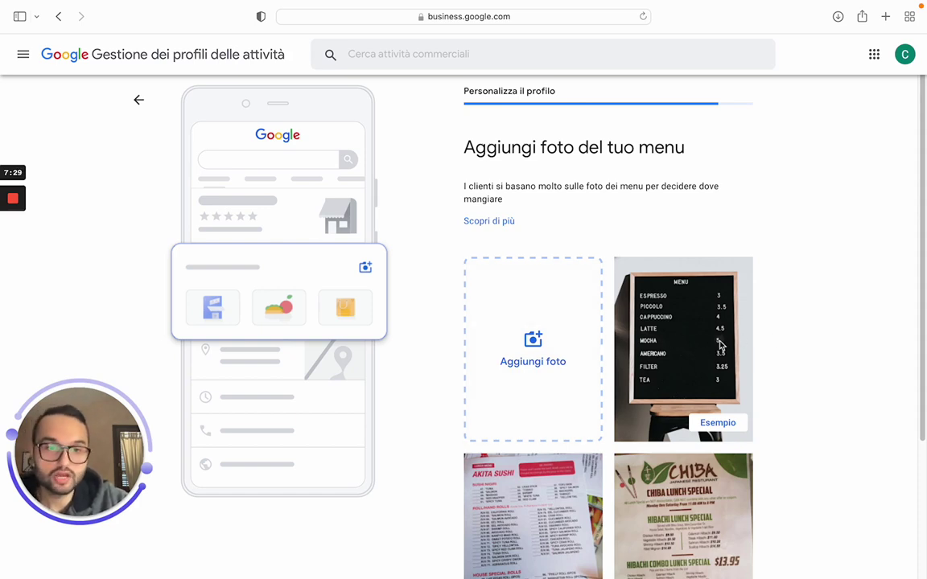
# Upload the recent image "541Pasta Gelo pagina catalogo" as the menu photo and continue to the dish photos.
pyautogui.click(548, 373)
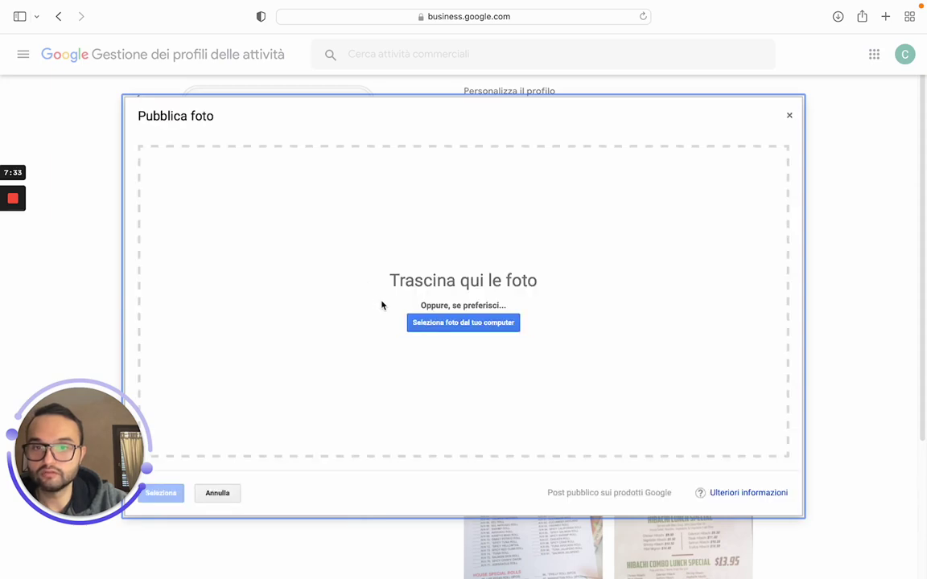
pyautogui.click(428, 324)
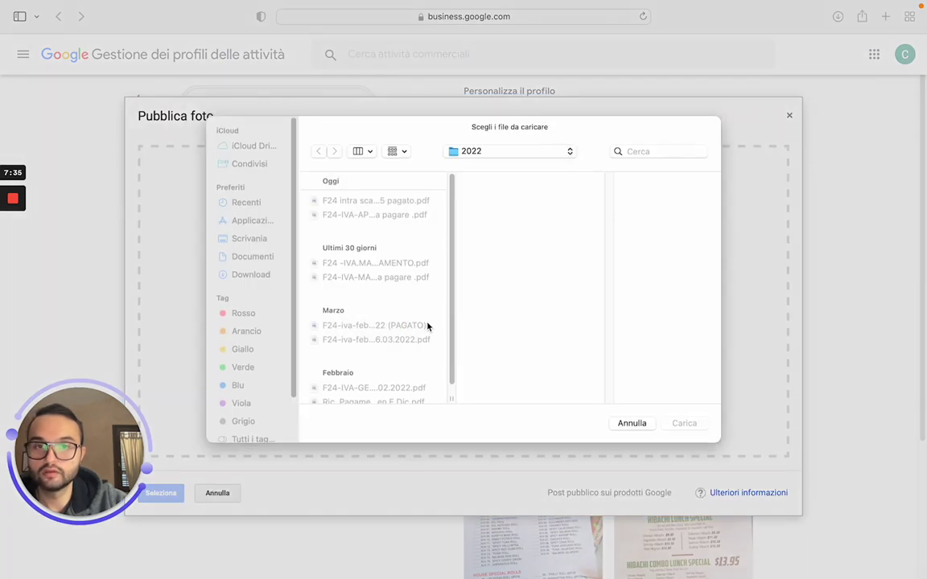
pyautogui.click(245, 268)
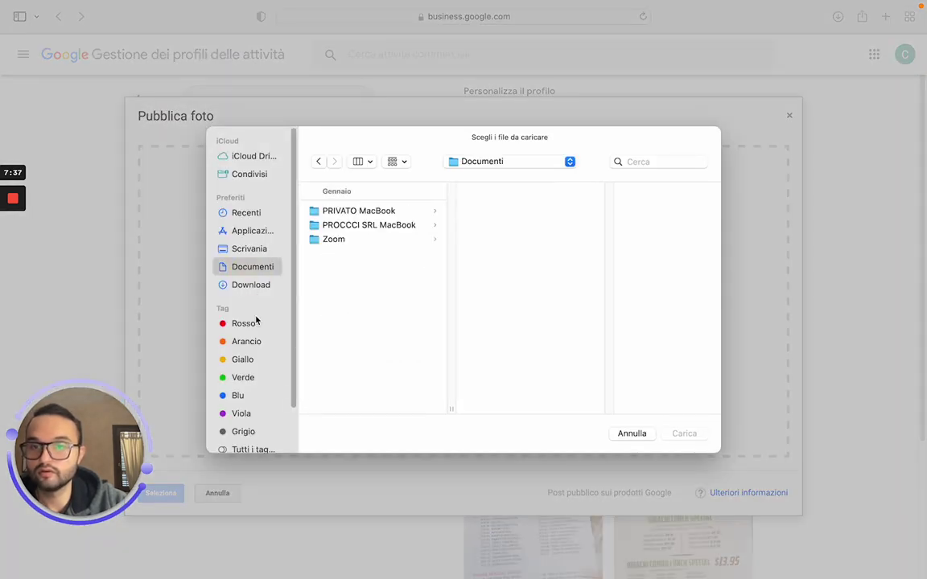
pyautogui.scroll(-2, 254, 326)
pyautogui.click(249, 181)
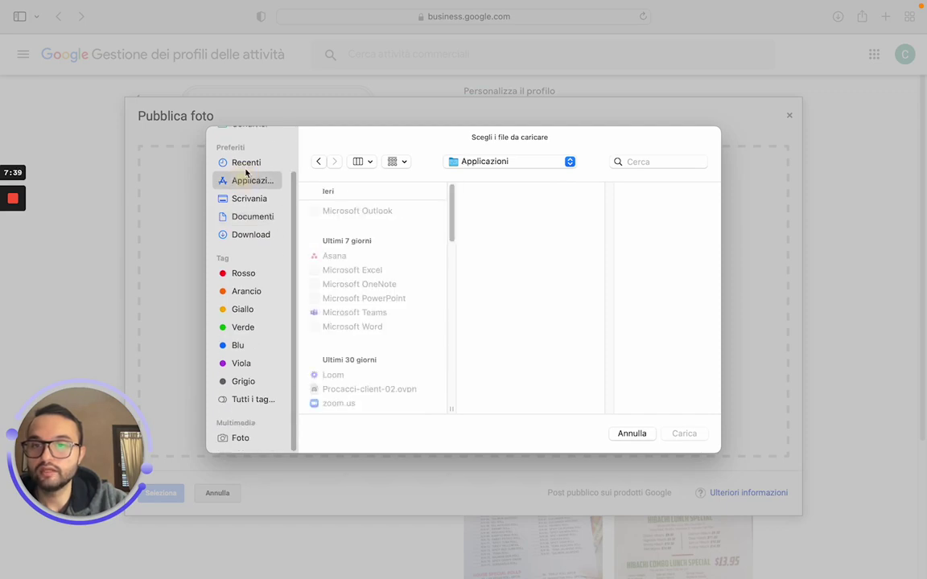
pyautogui.click(246, 164)
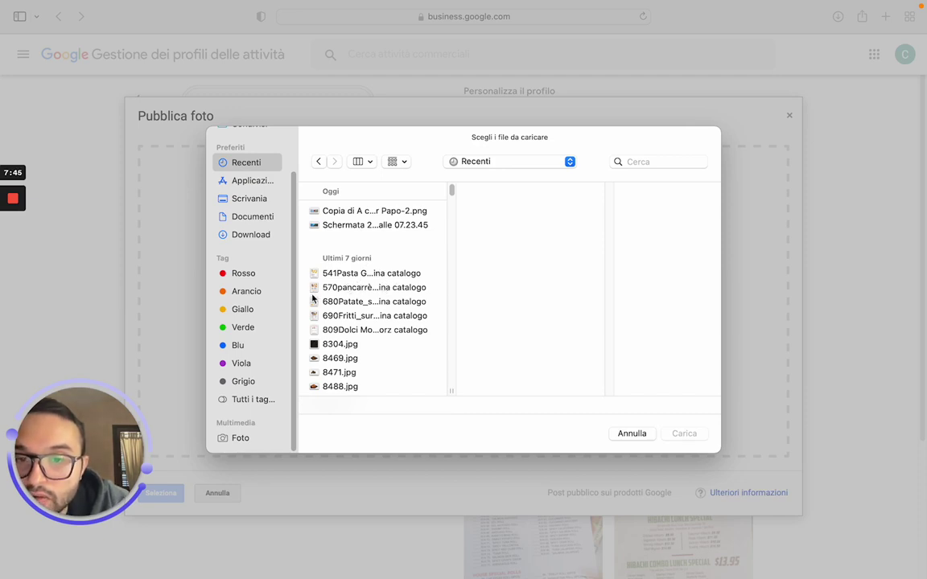
pyautogui.click(362, 275)
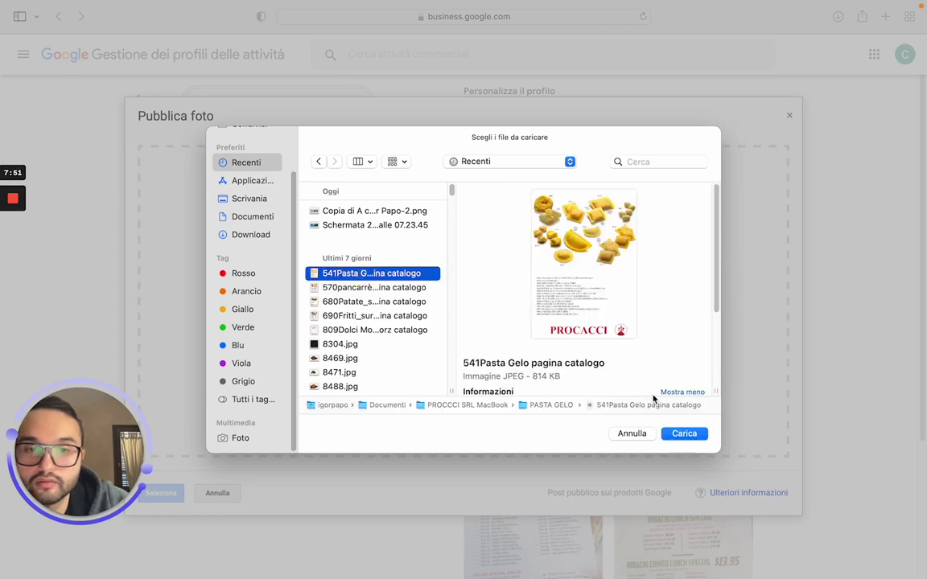
pyautogui.click(683, 433)
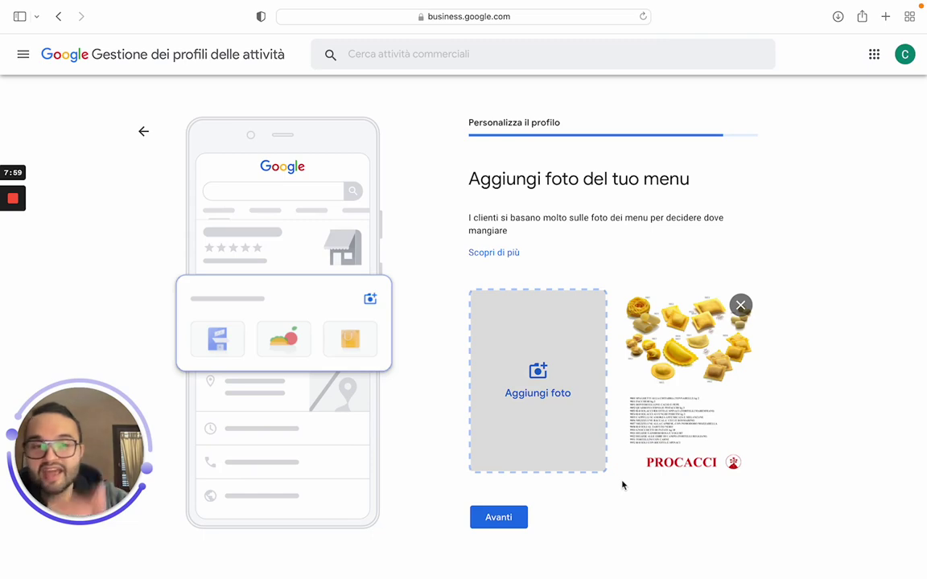
pyautogui.click(516, 520)
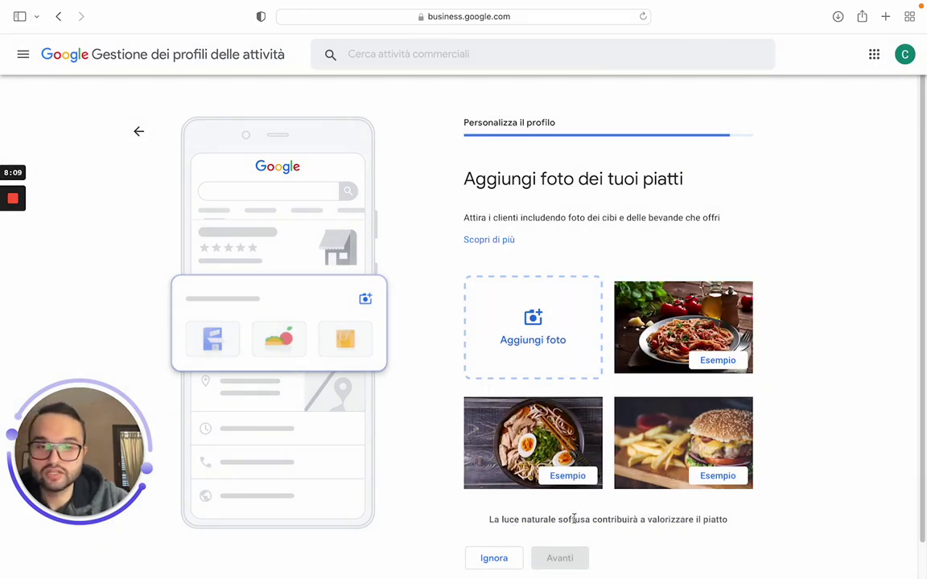
# Upload the recent image 8488.jpg as the dish photo and continue the profile customization.
pyautogui.scroll(-1, 519, 471)
pyautogui.click(533, 312)
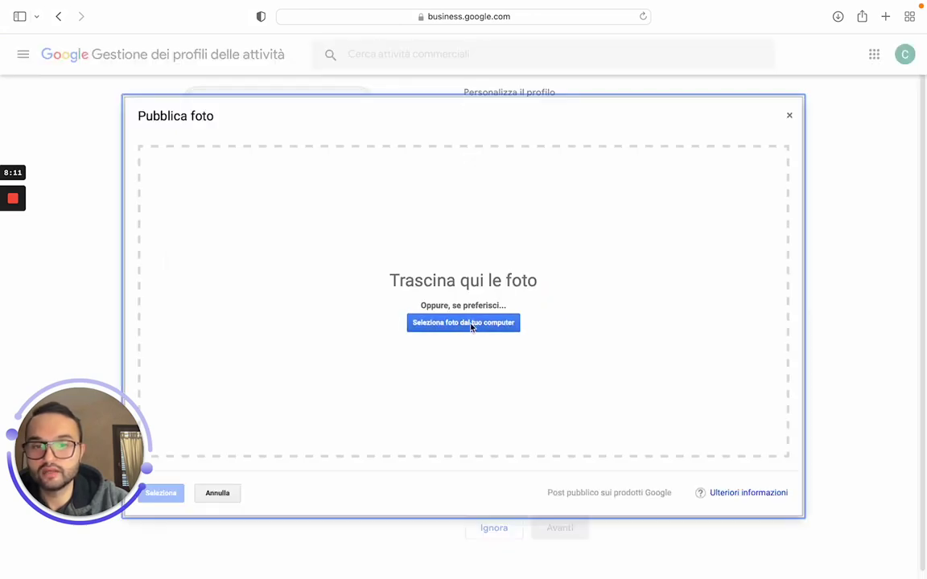
pyautogui.click(469, 324)
pyautogui.click(262, 232)
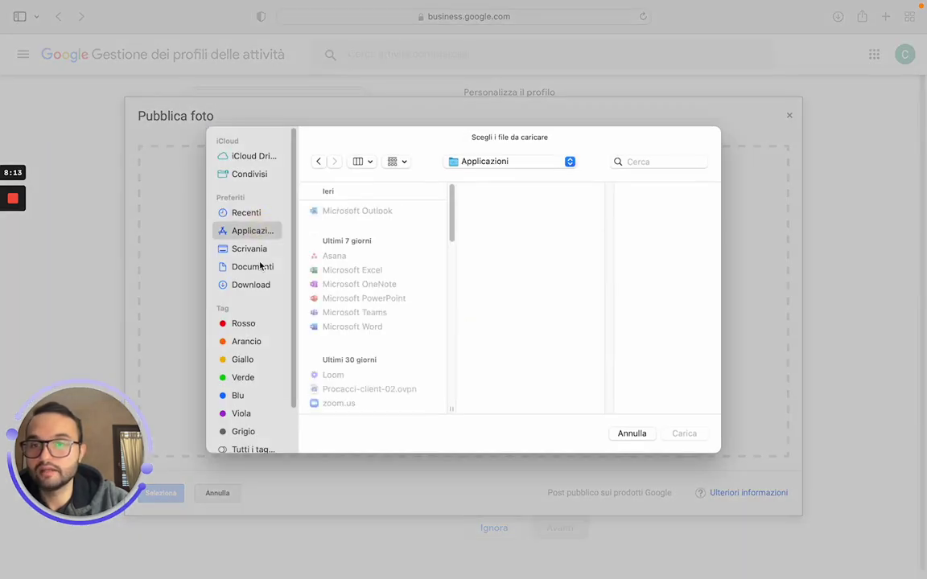
pyautogui.click(260, 267)
pyautogui.click(233, 213)
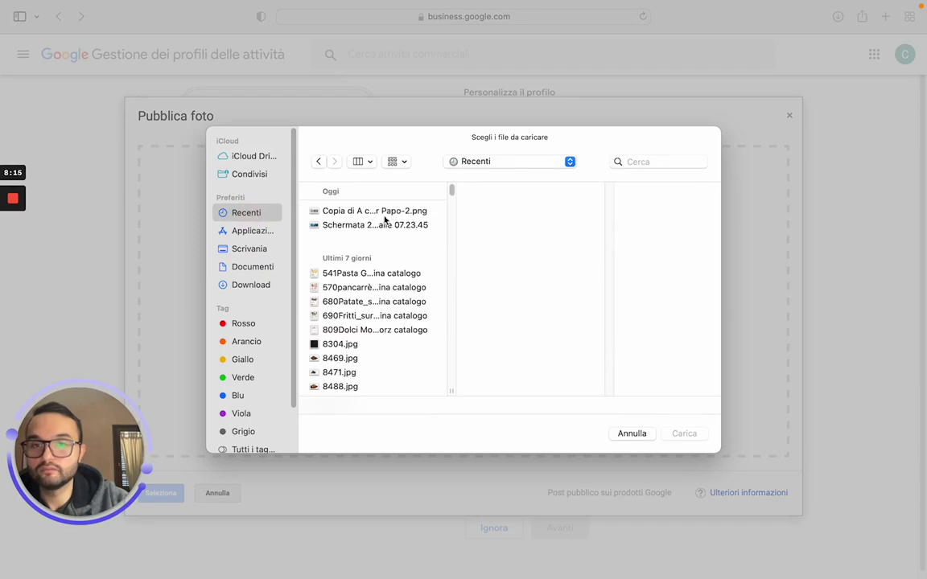
pyautogui.click(346, 285)
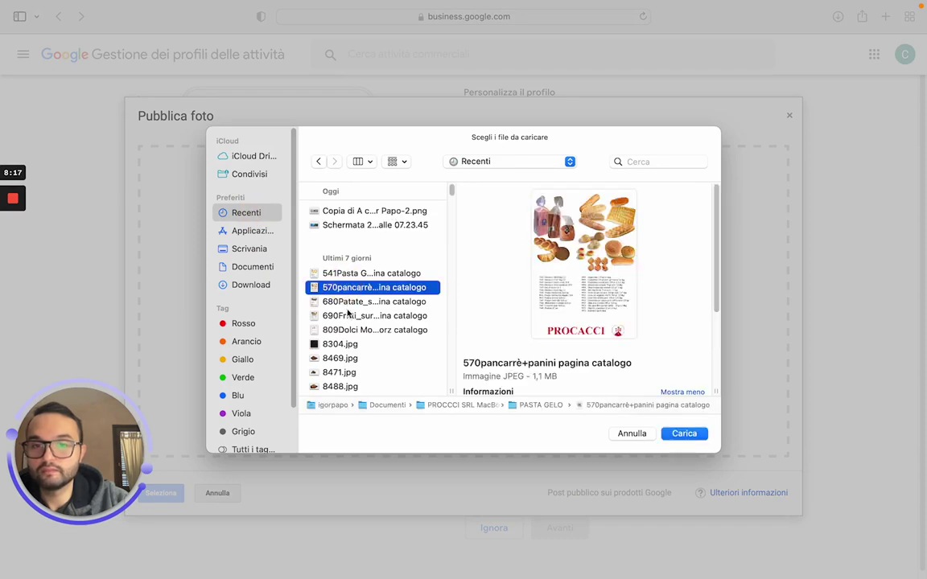
pyautogui.click(346, 373)
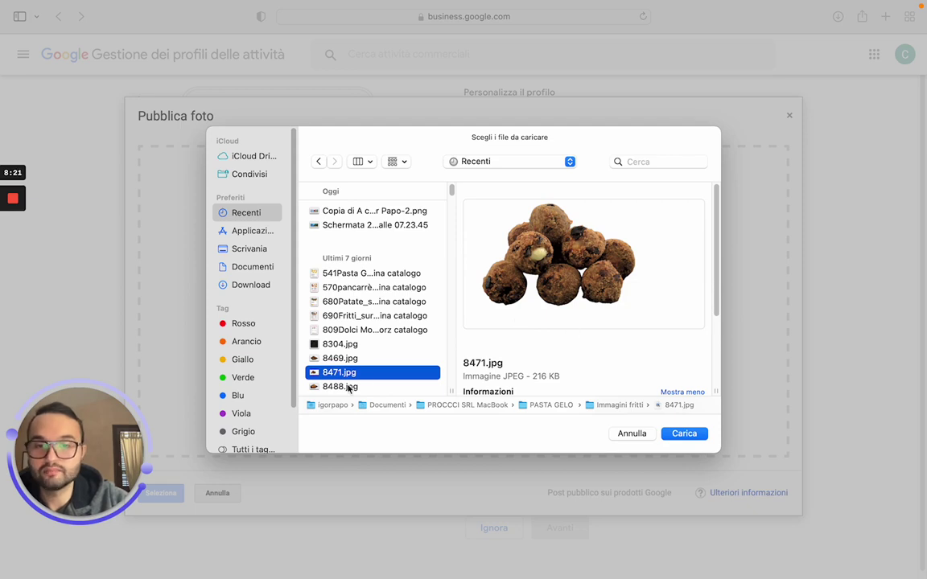
pyautogui.click(381, 387)
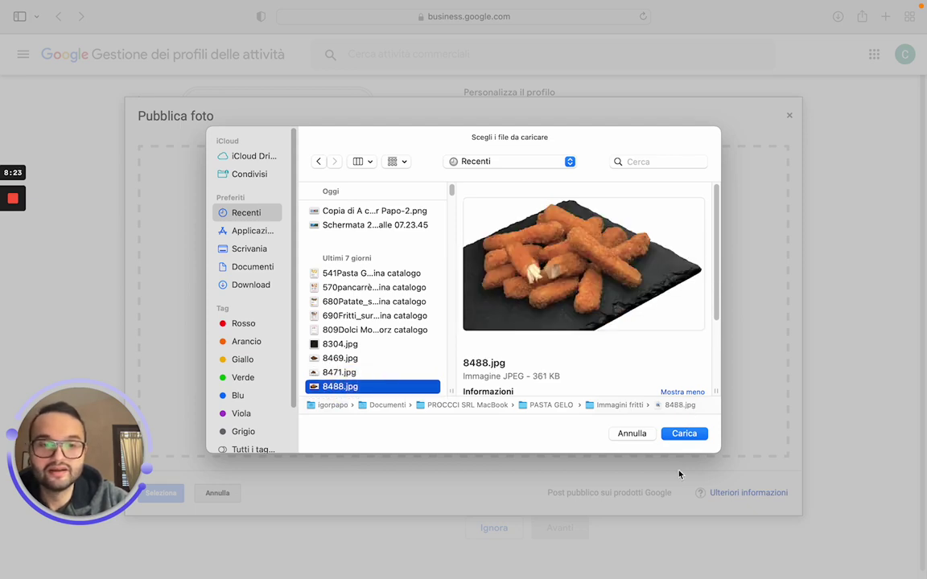
pyautogui.click(685, 435)
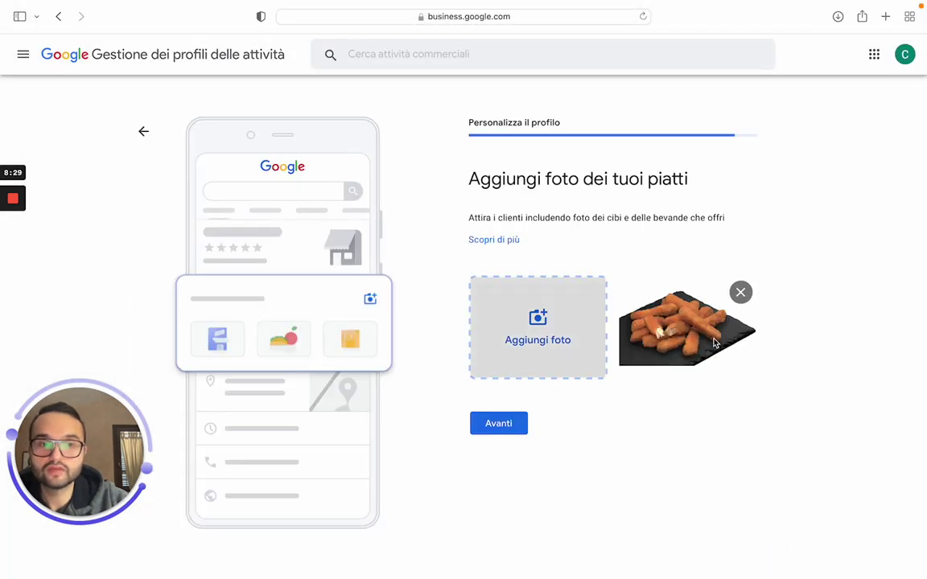
pyautogui.click(499, 424)
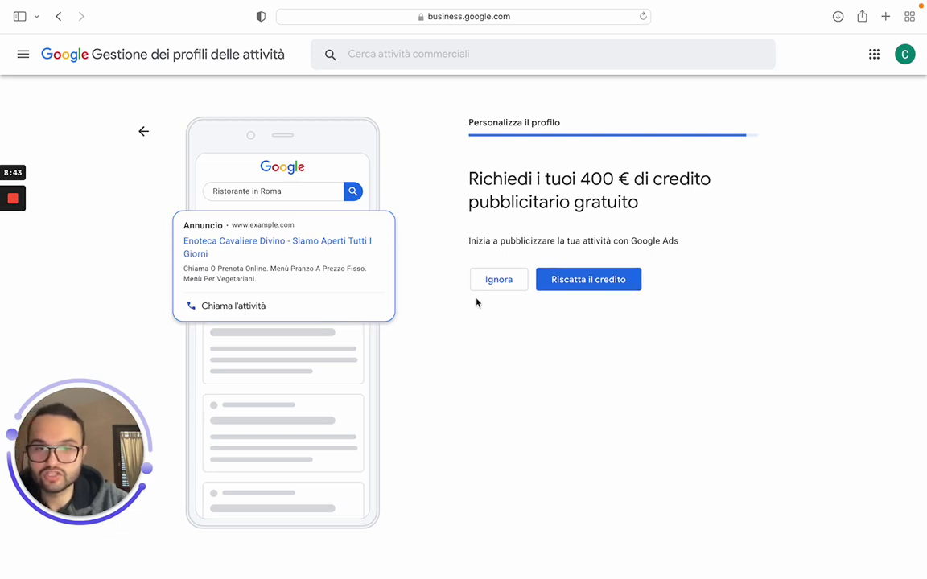
# Skip the 400 € free advertising credit offer and finish the profile customization.
pyautogui.click(499, 281)
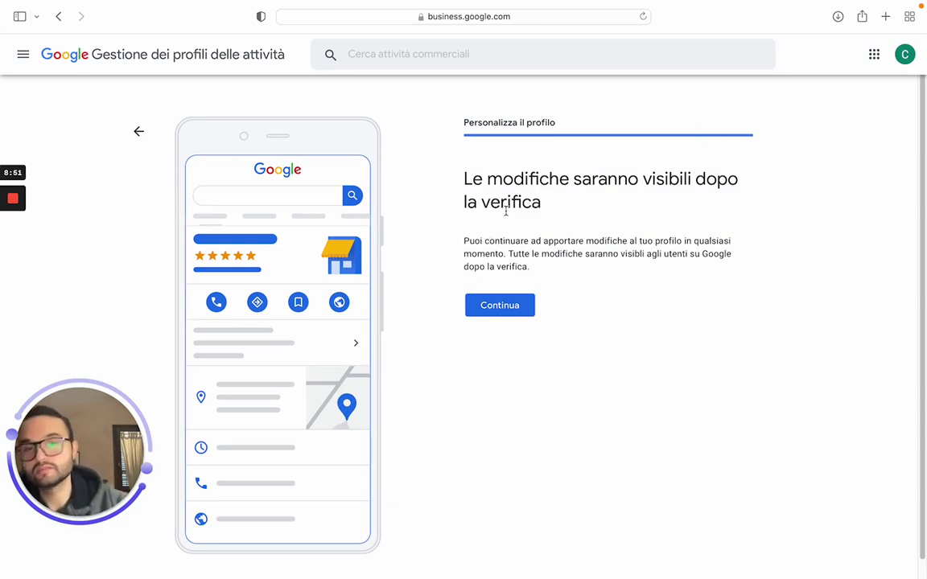
pyautogui.click(500, 313)
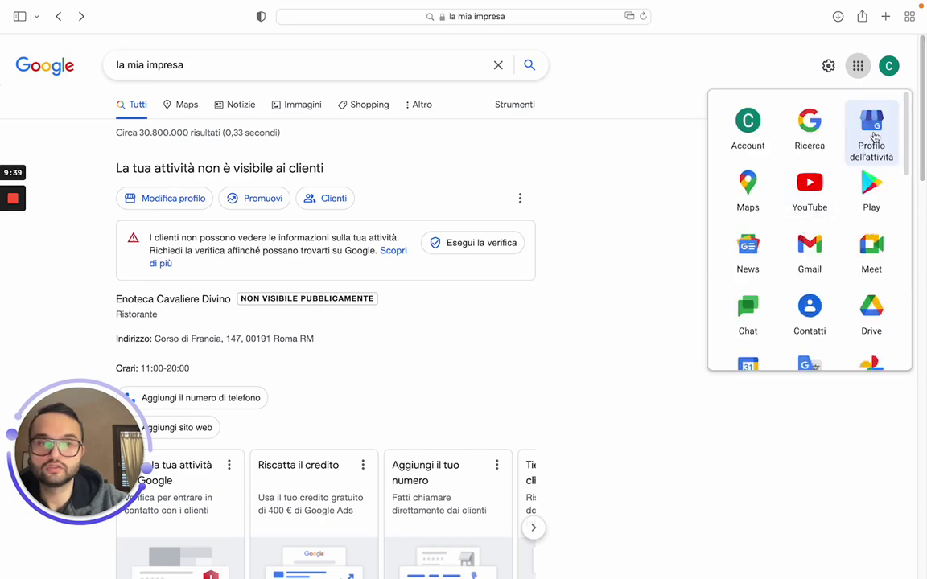
# Go to the business profile manager and open the first Enoteca Cavaliere Divino listing.
pyautogui.click(880, 138)
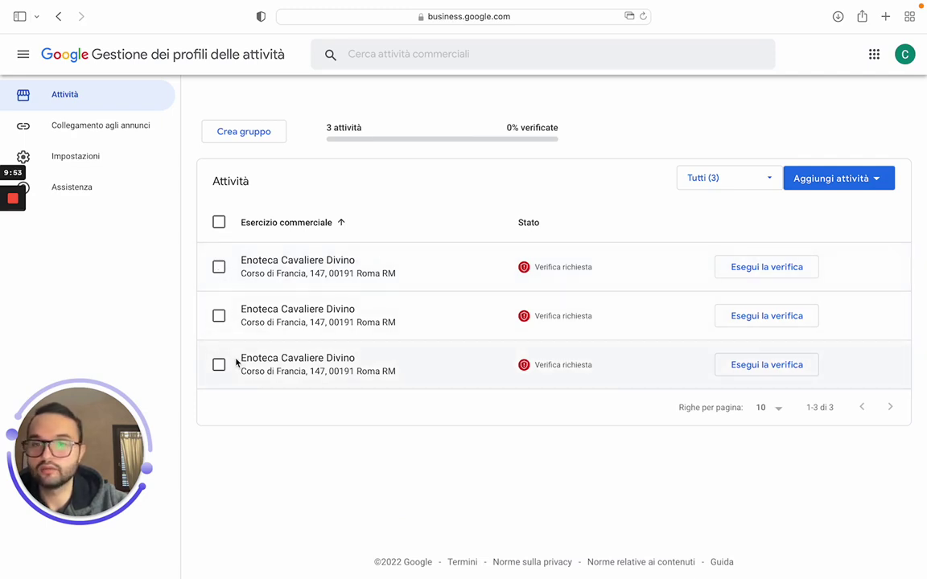
pyautogui.click(333, 262)
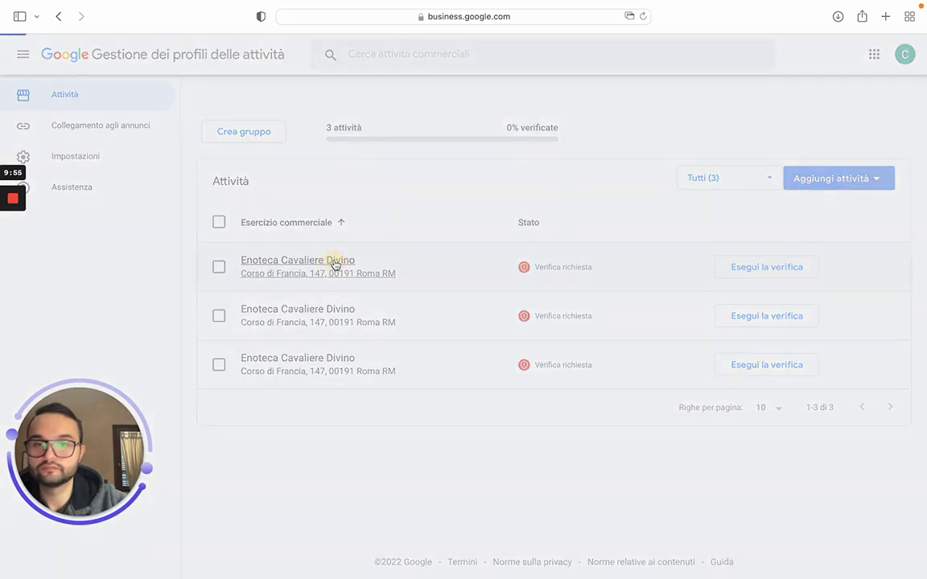
pyautogui.scroll(-5, 550, 282)
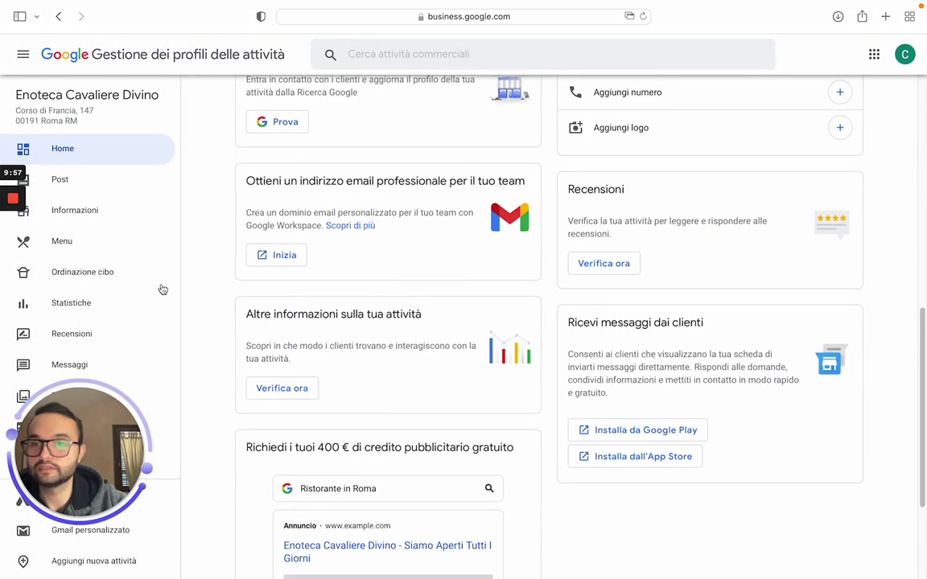
# View the business's Post section, dismiss the introduction to offer posts and return to the home overview.
pyautogui.click(95, 185)
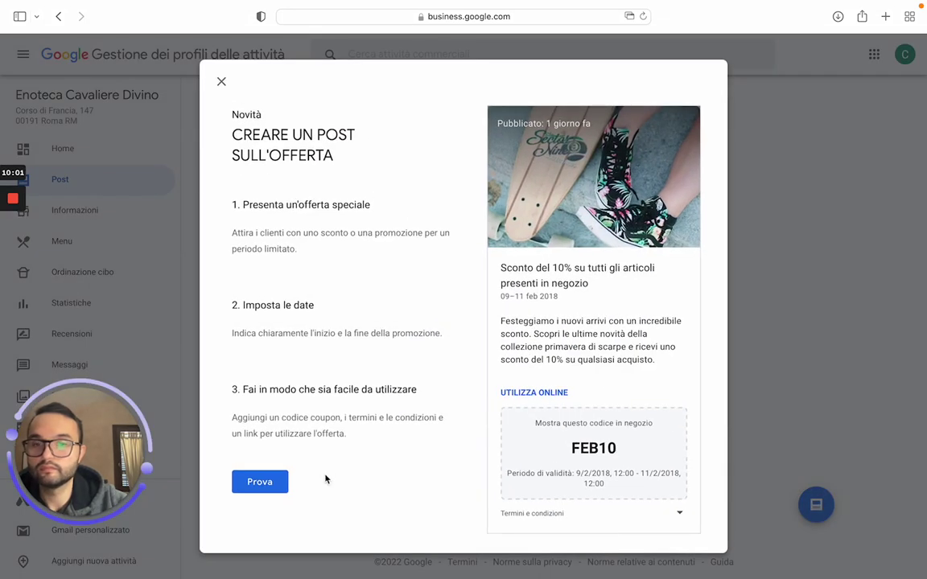
pyautogui.click(222, 83)
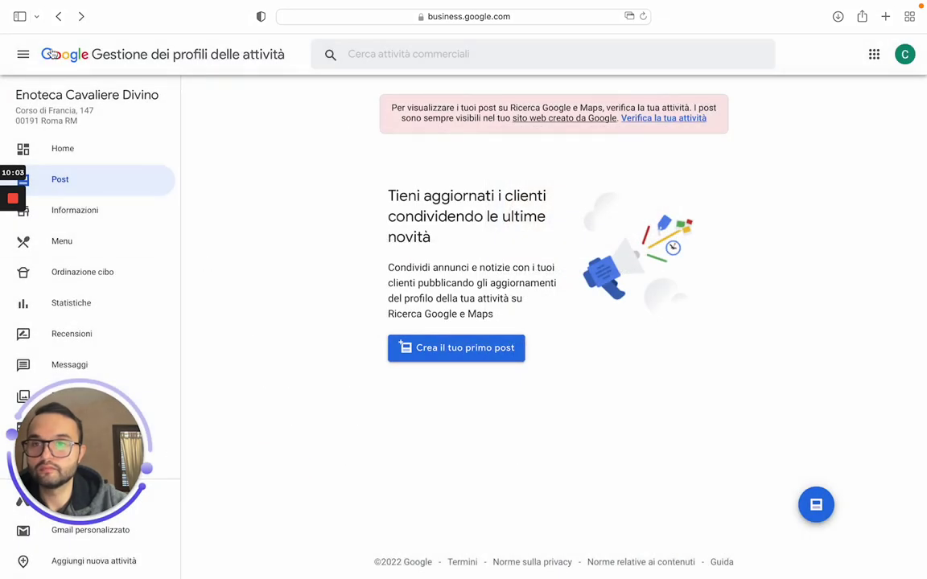
pyautogui.click(58, 16)
pyautogui.scroll(10, 355, 269)
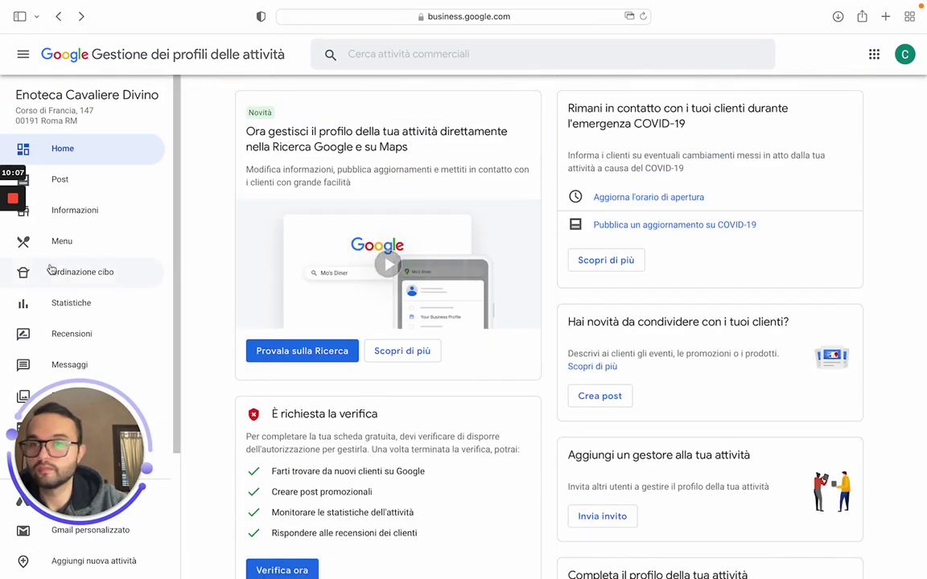
# View the business's Foto section, dismiss the photo and video publishing tip and return to the home overview.
pyautogui.scroll(-3, 96, 247)
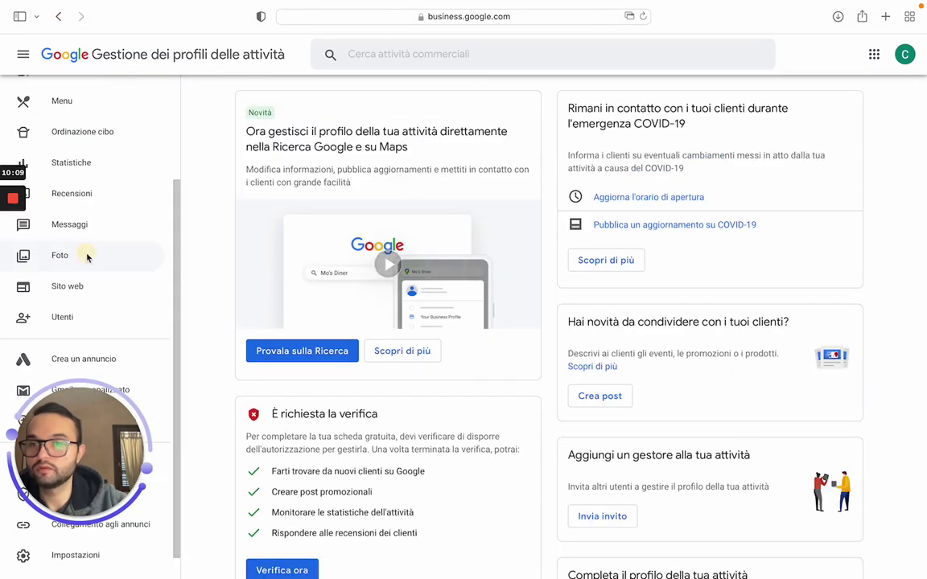
pyautogui.click(87, 256)
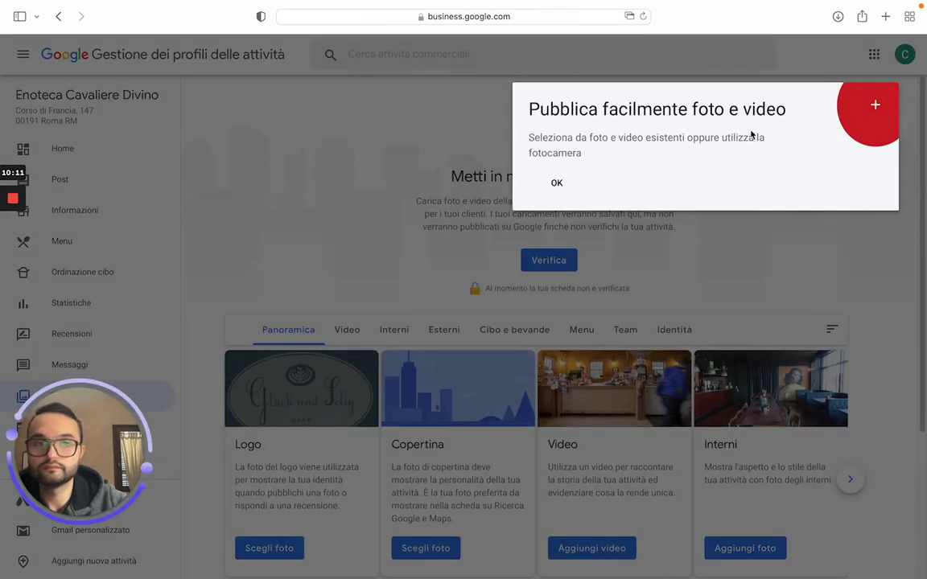
pyautogui.click(553, 183)
pyautogui.scroll(-3, 483, 274)
pyautogui.scroll(3, 322, 265)
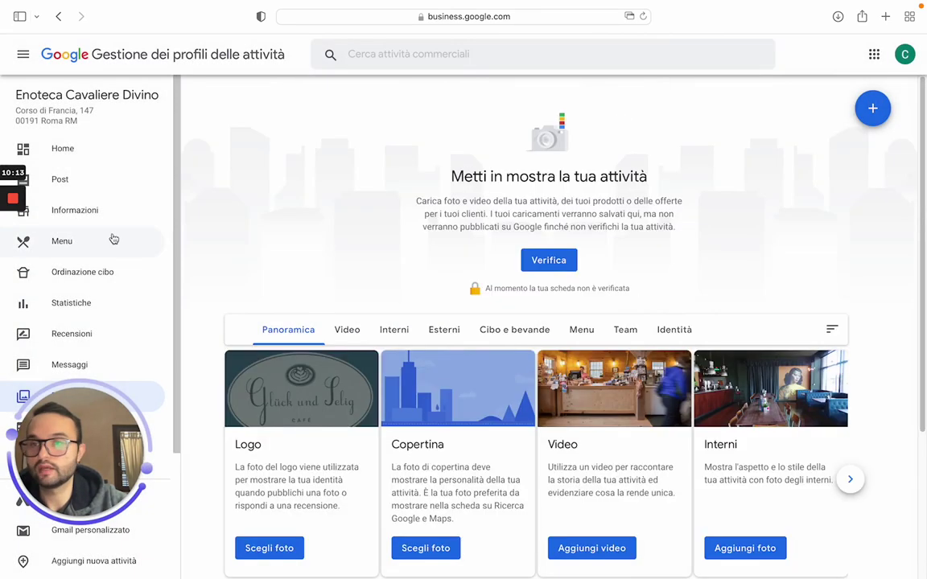
pyautogui.click(74, 147)
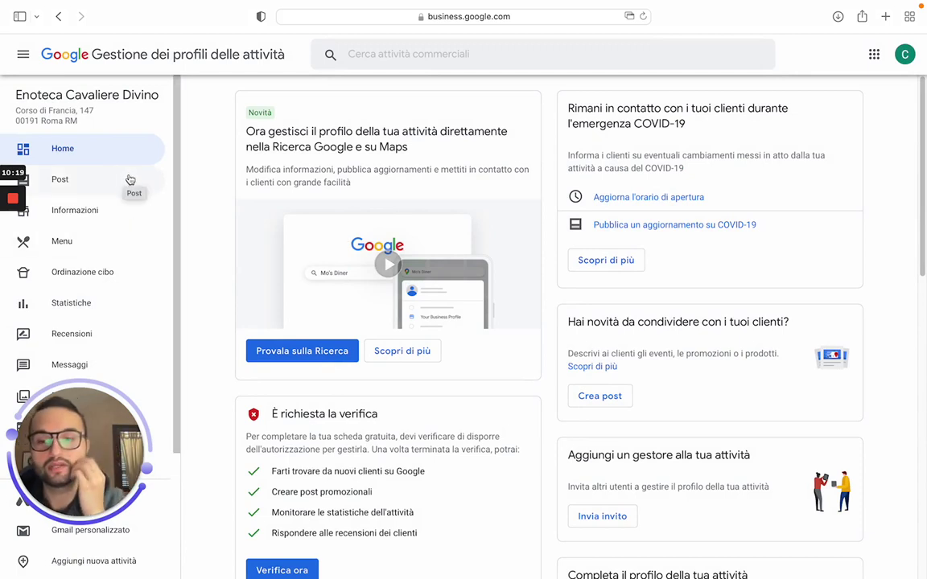
pyautogui.moveTo(19, 232)
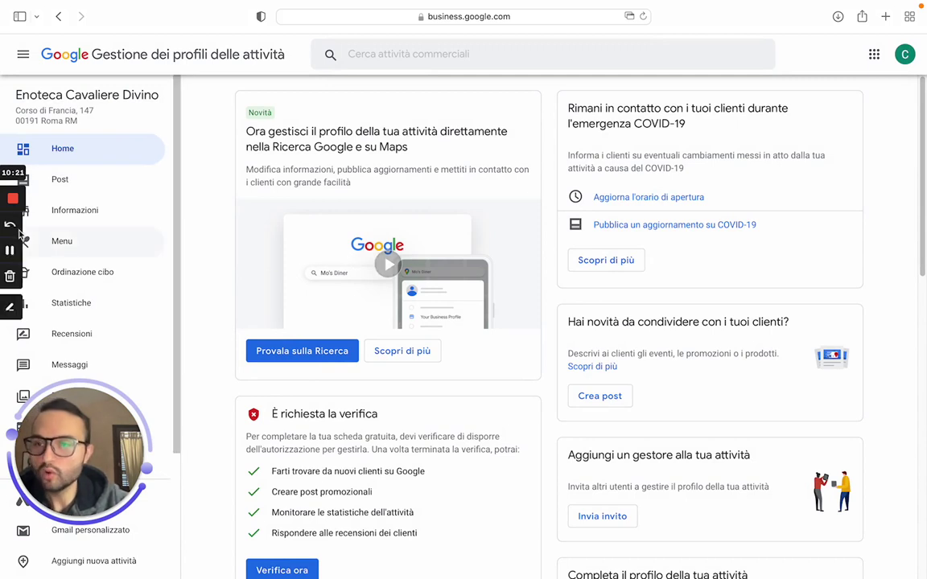
pyautogui.click(876, 55)
pyautogui.scroll(-3, 818, 213)
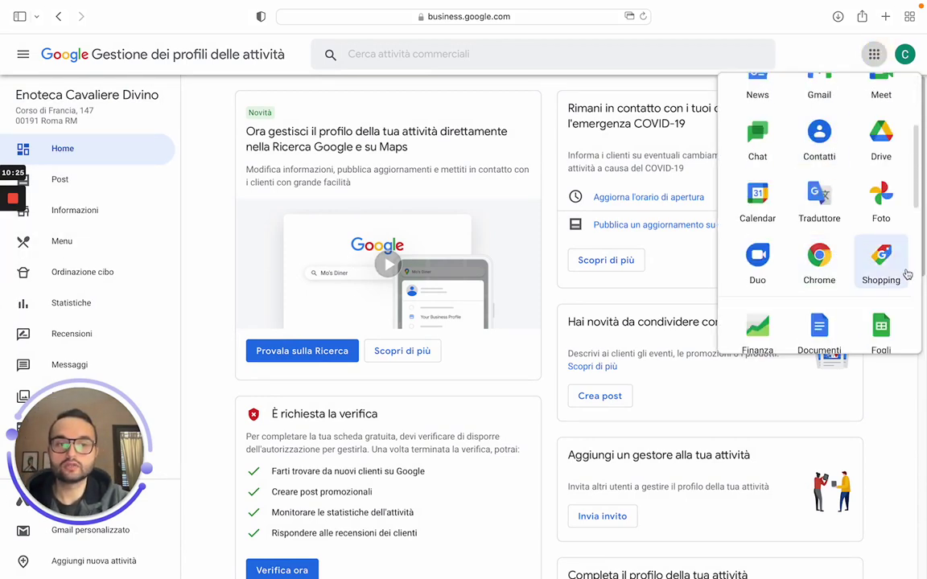
pyautogui.scroll(5, 821, 279)
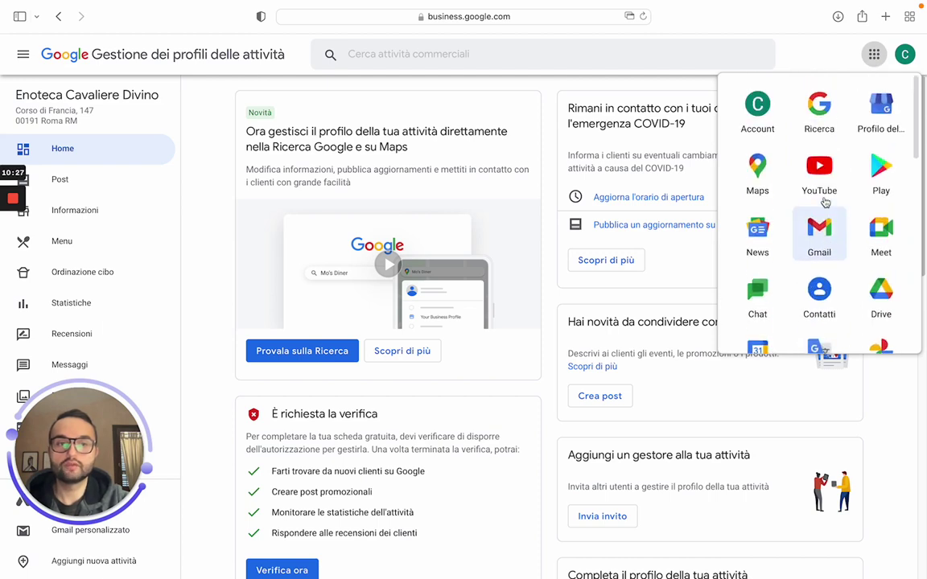
pyautogui.click(795, 384)
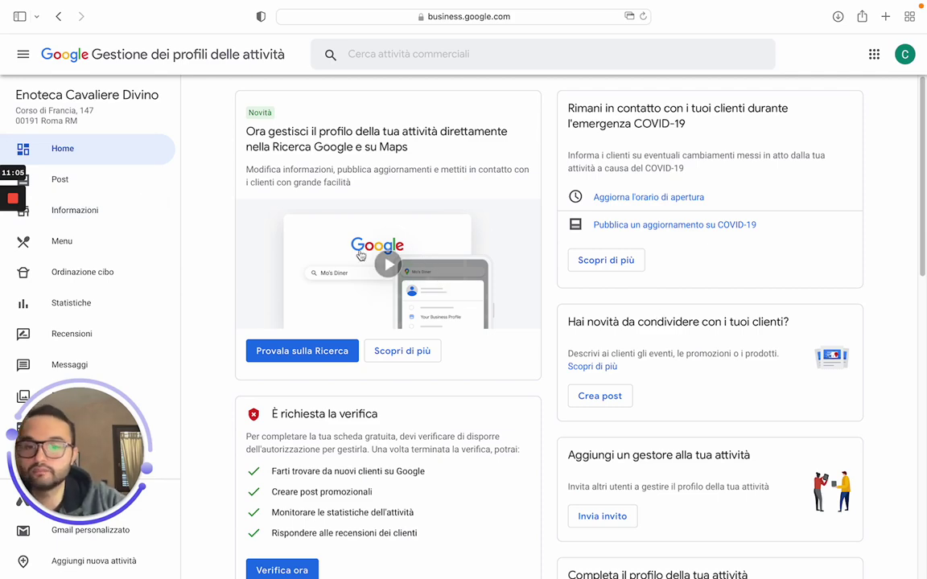
# Start the verification of the Enoteca Cavaliere Divino business from its home overview.
pyautogui.scroll(-4, 285, 483)
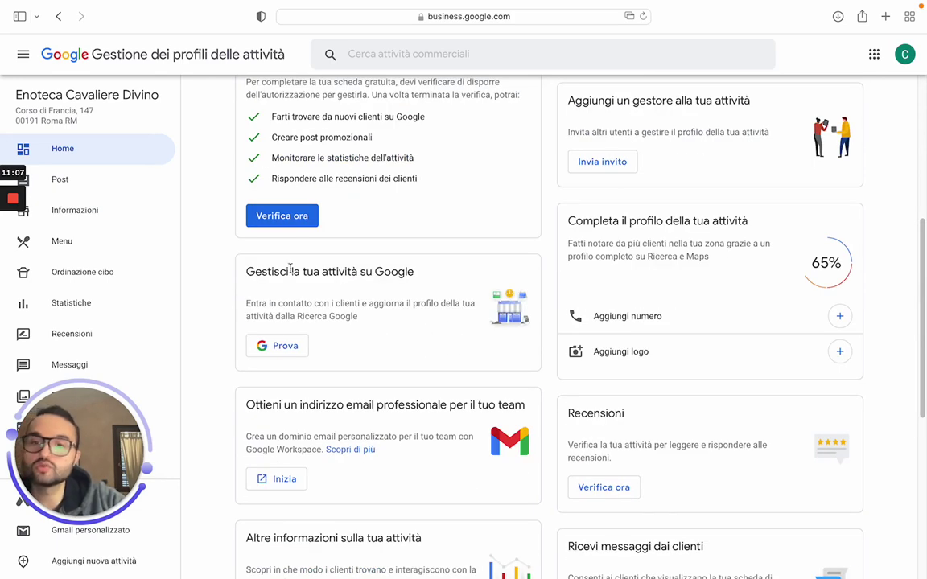
pyautogui.scroll(1, 298, 297)
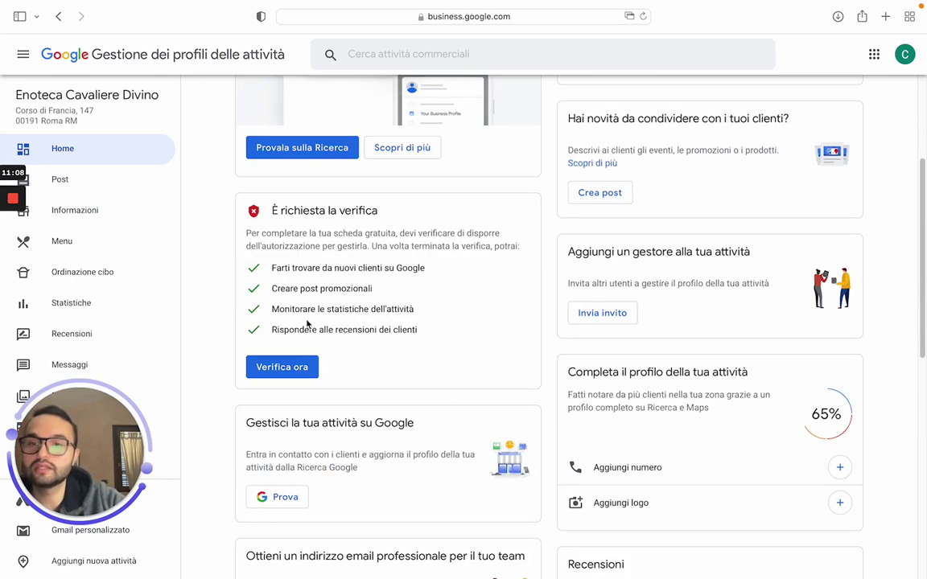
pyautogui.click(286, 368)
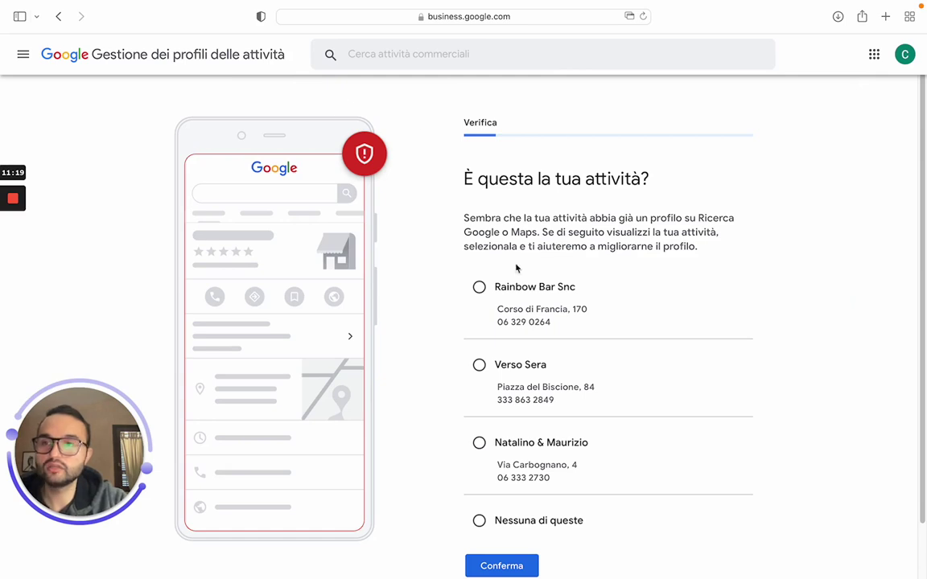
# Leave the business verification and return to the home overview of Enoteca Cavaliere Divino.
pyautogui.click(60, 25)
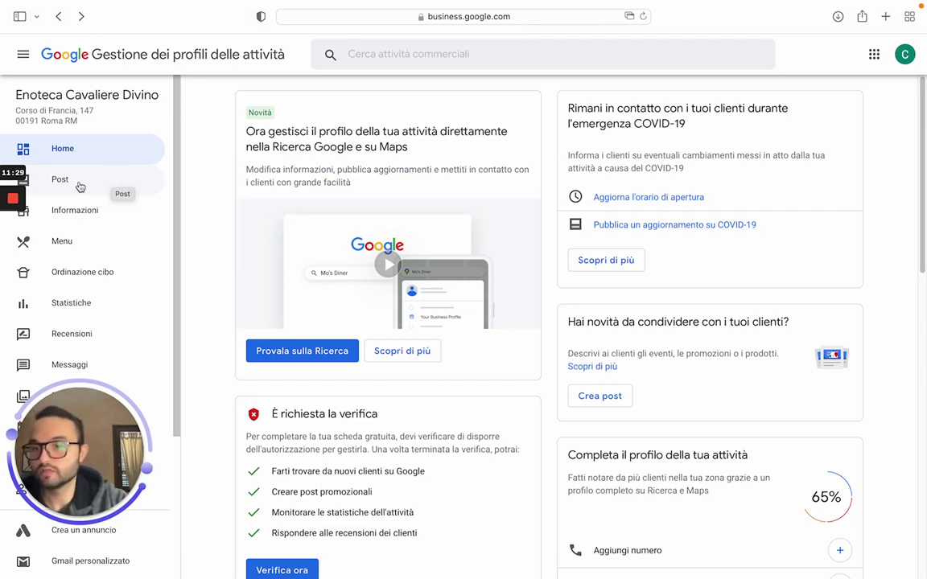
pyautogui.moveTo(89, 443); pyautogui.dragTo(853, 145)
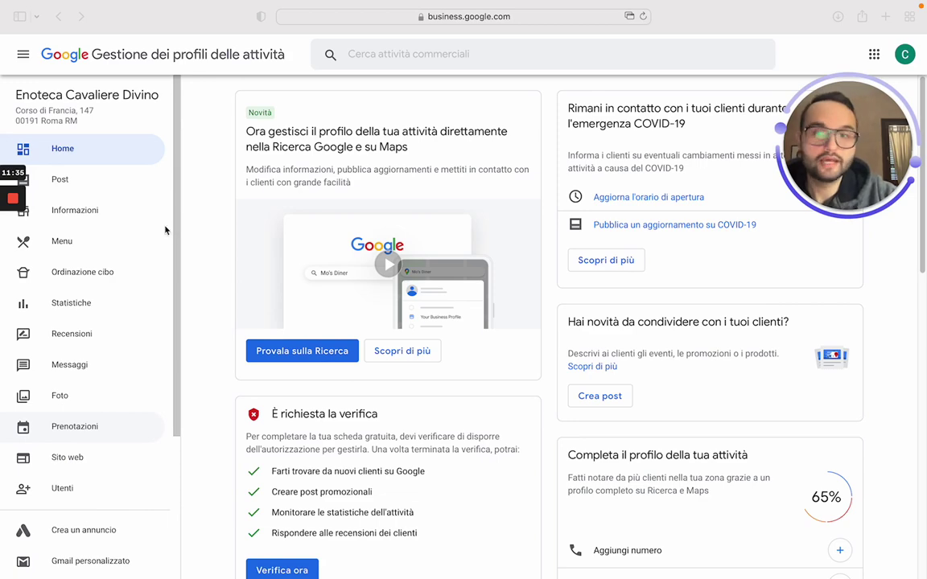
pyautogui.scroll(-3, 111, 233)
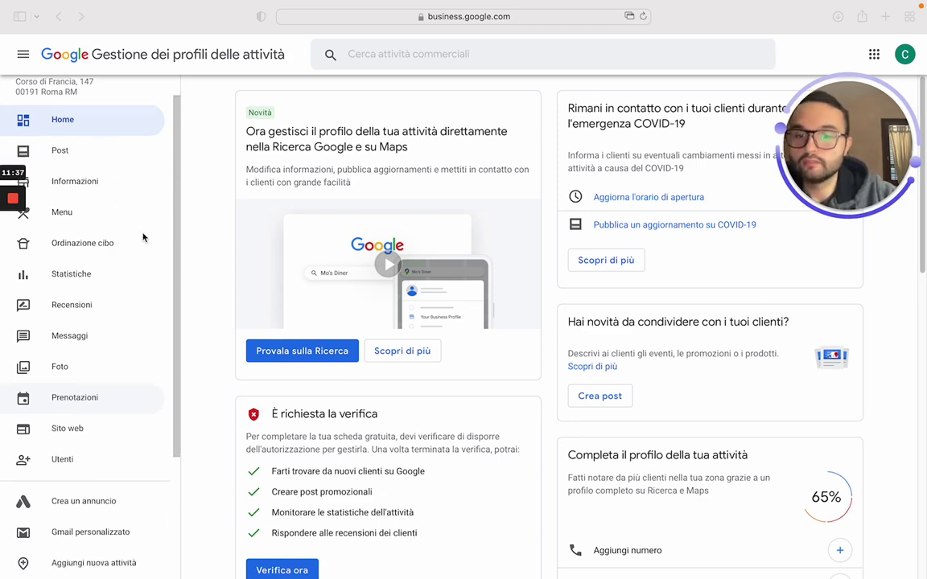
pyautogui.scroll(3, 117, 229)
# Start the first post in the business's Post section and look through the fields of the Offerta post type.
pyautogui.click(59, 180)
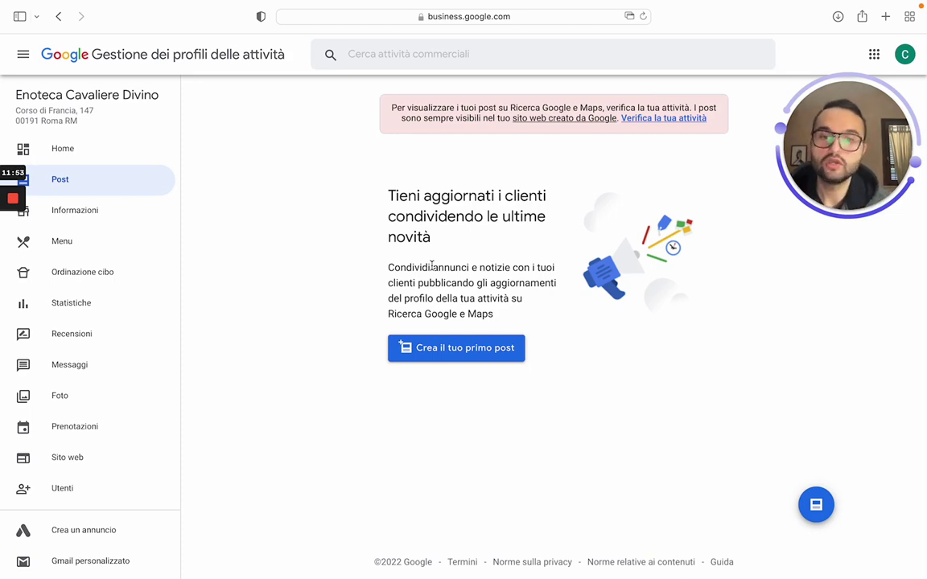
pyautogui.click(460, 357)
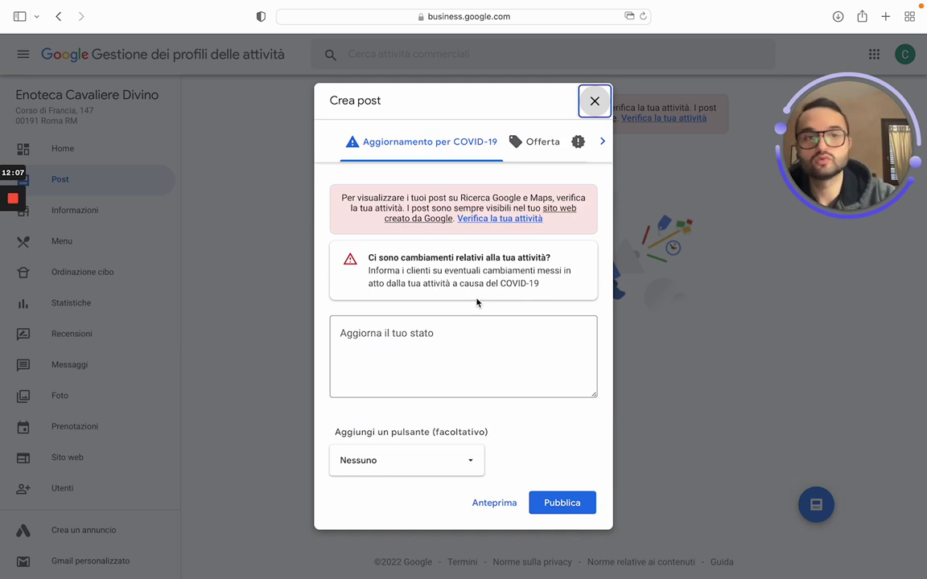
pyautogui.click(537, 141)
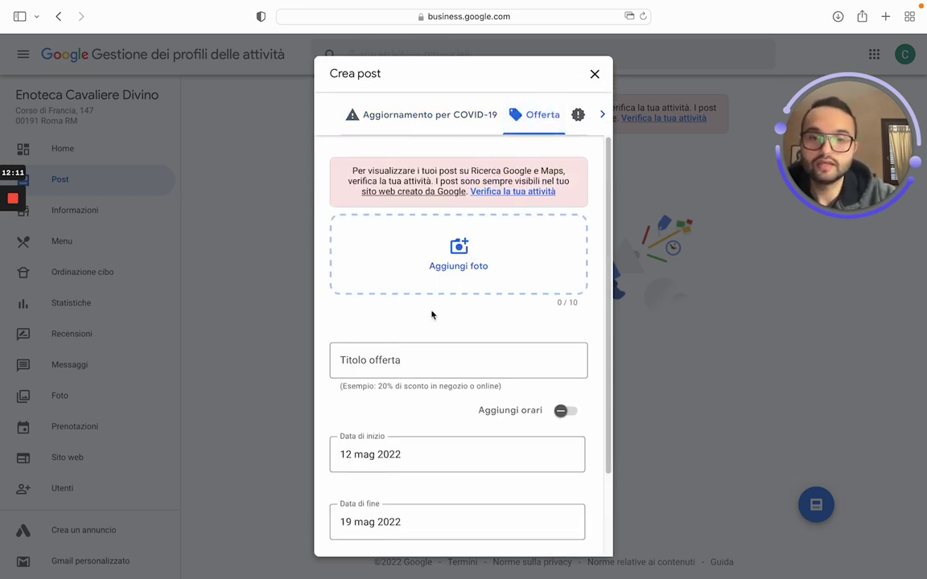
pyautogui.scroll(-1, 432, 314)
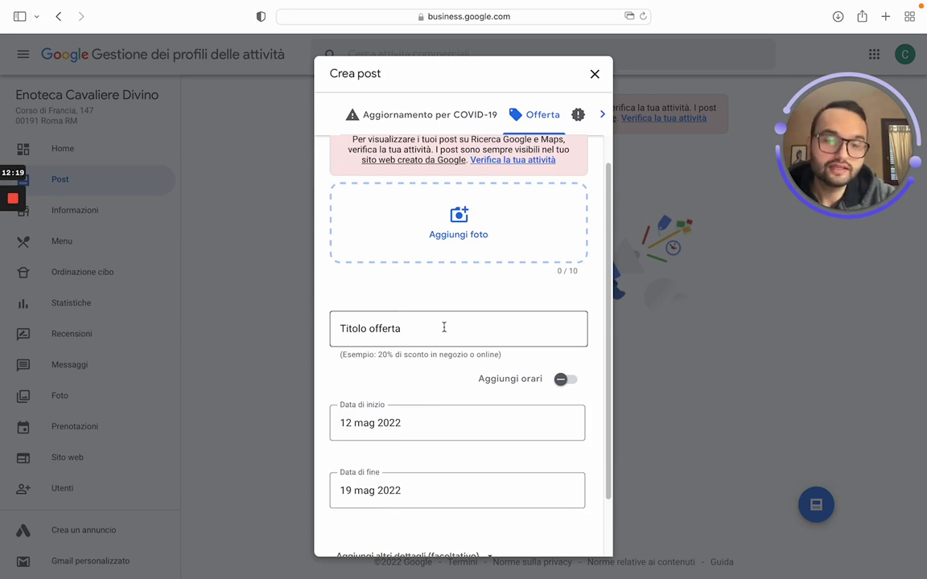
pyautogui.scroll(-2, 443, 327)
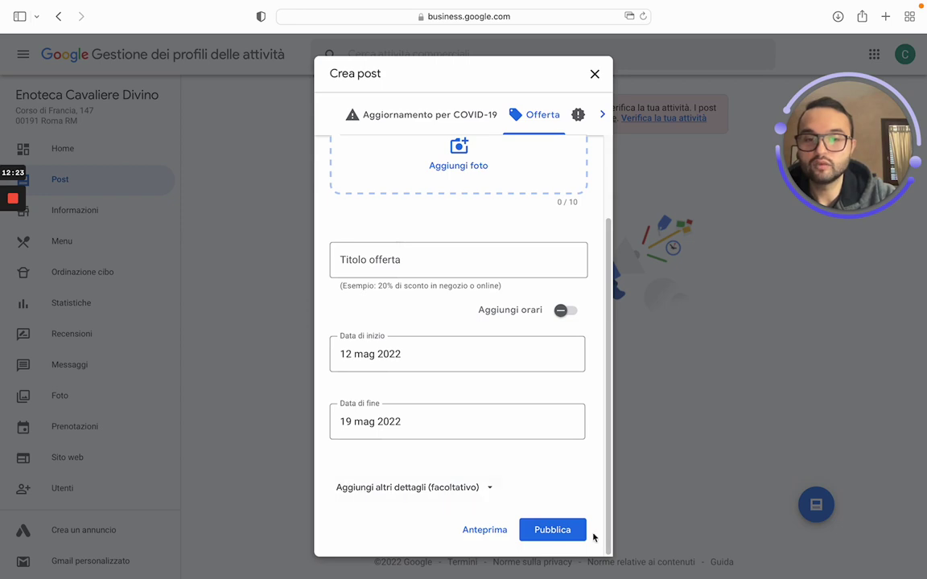
pyautogui.click(550, 530)
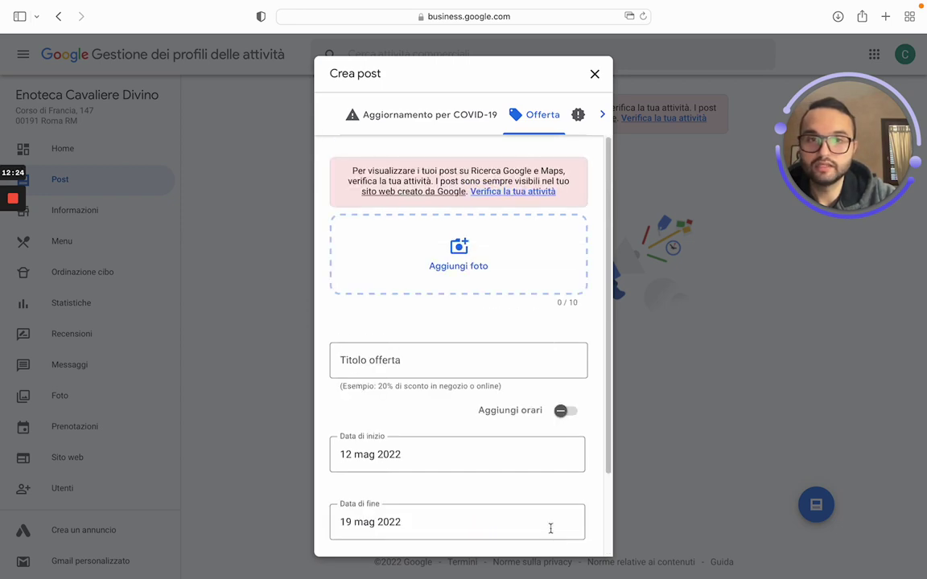
# View the Novità post form and switch the new post to the Evento type, reviewing its fields.
pyautogui.click(583, 122)
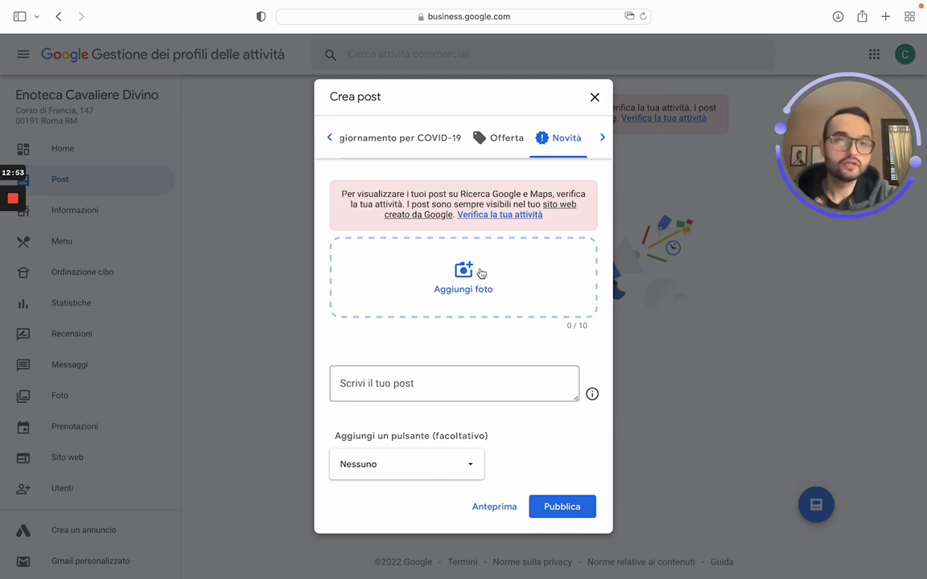
pyautogui.click(601, 140)
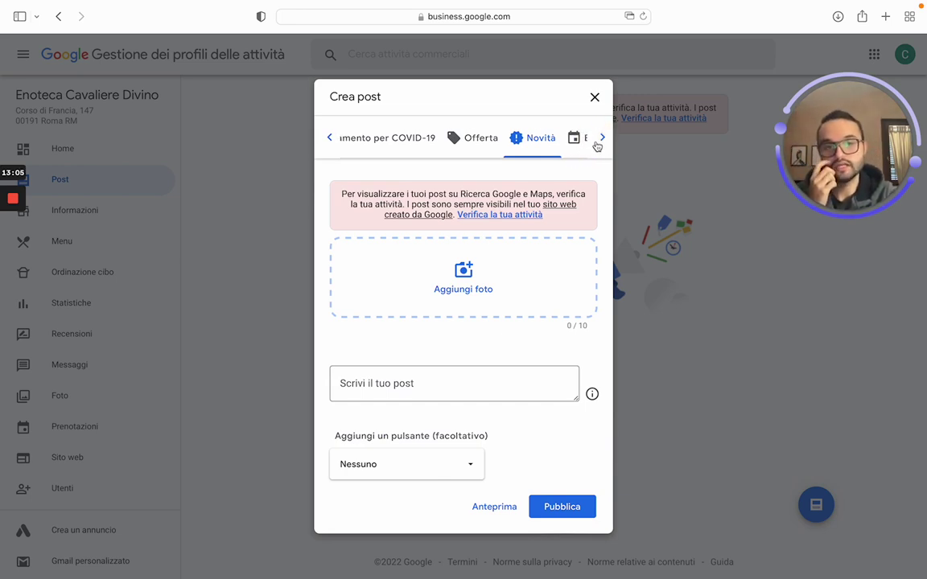
pyautogui.click(600, 142)
pyautogui.click(580, 144)
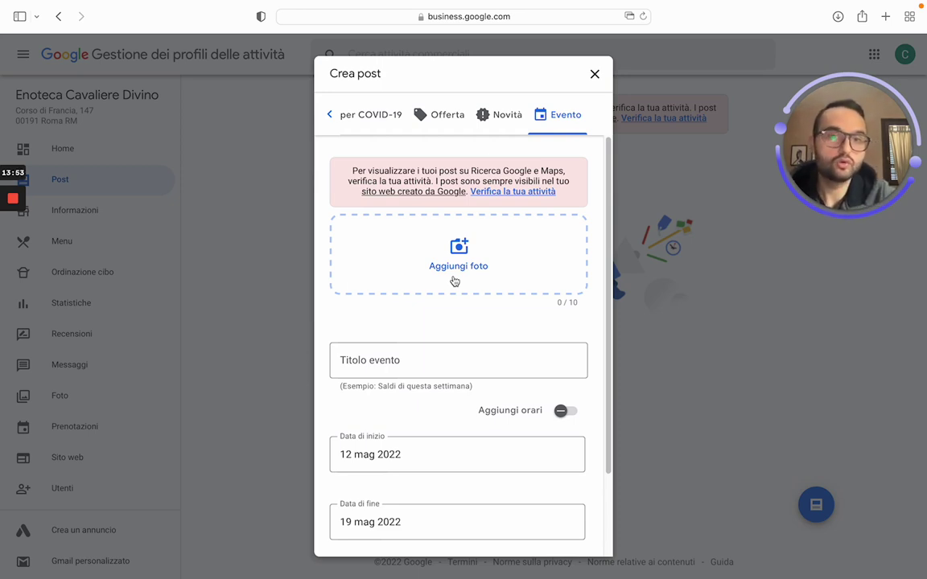
pyautogui.scroll(-3, 474, 326)
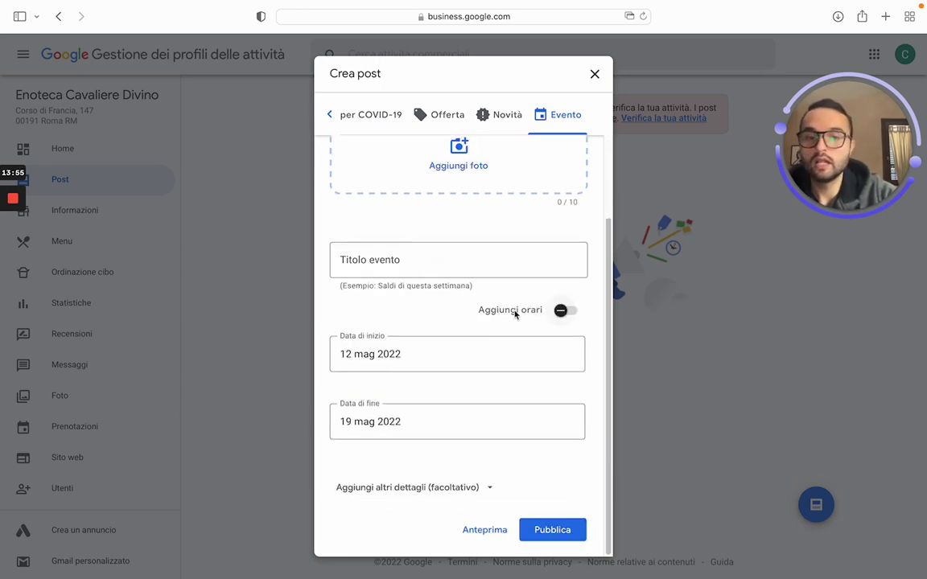
pyautogui.scroll(1, 518, 330)
pyautogui.scroll(2, 522, 338)
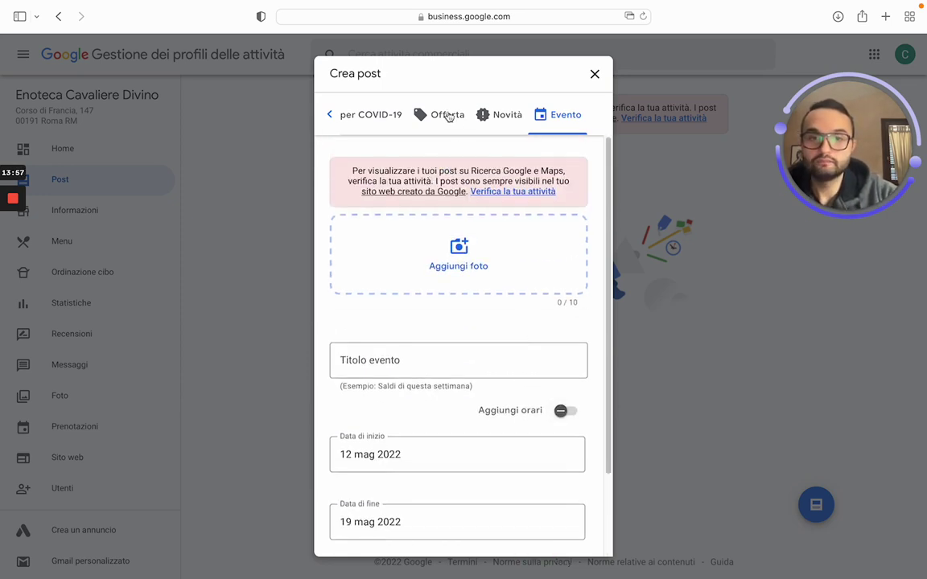
pyautogui.scroll(-3, 446, 285)
pyautogui.scroll(3, 446, 286)
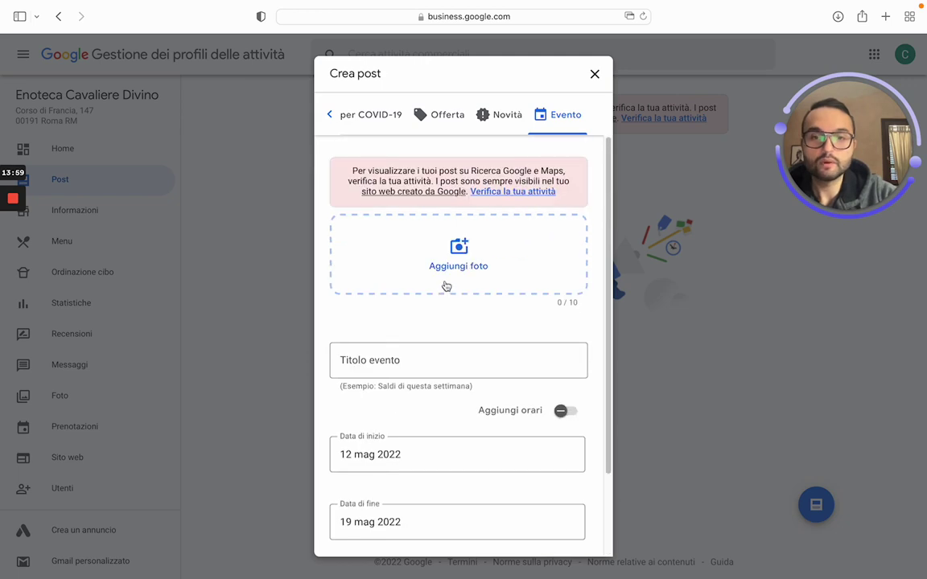
# Add the photo 8469.jpg from the computer's recent files to the event post.
pyautogui.click(445, 272)
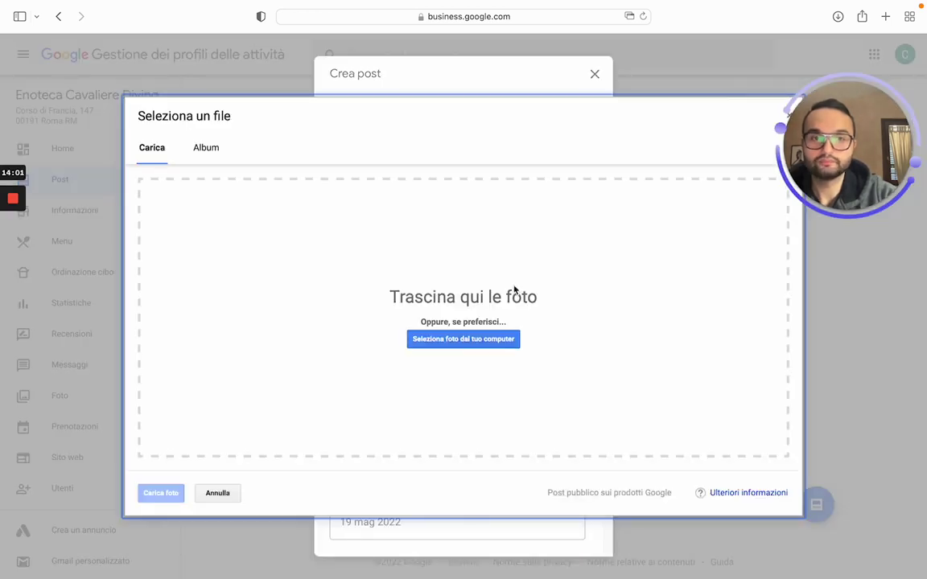
pyautogui.click(462, 341)
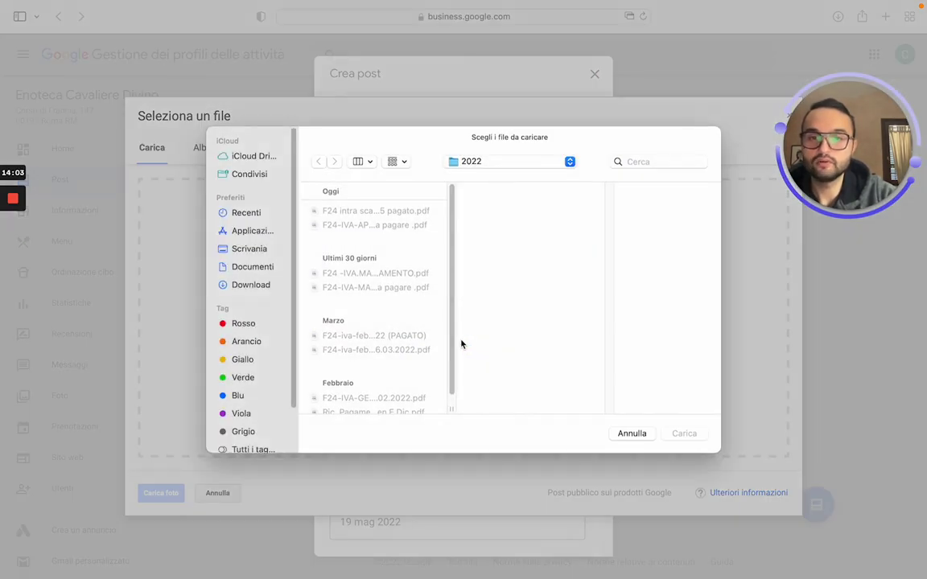
pyautogui.click(249, 249)
pyautogui.click(252, 266)
pyautogui.click(250, 254)
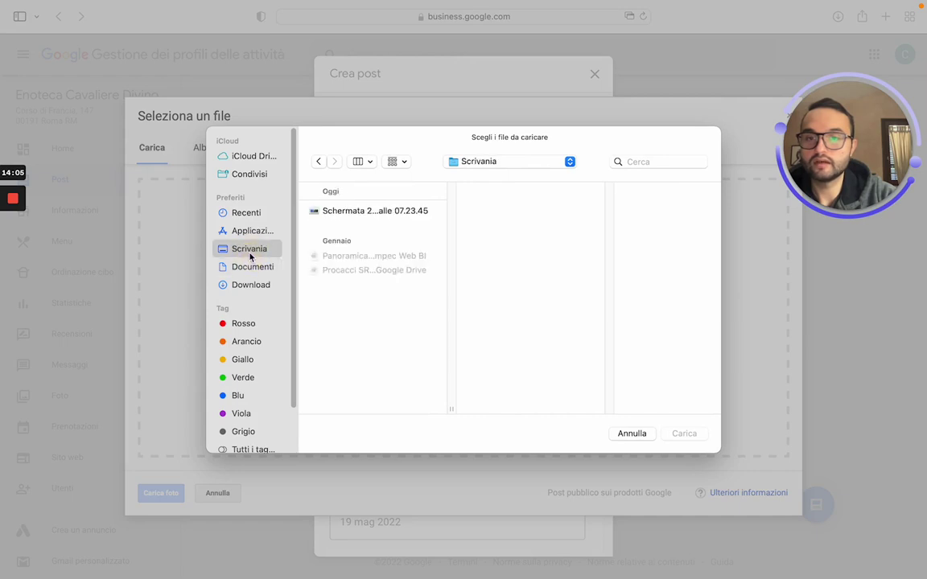
pyautogui.click(242, 212)
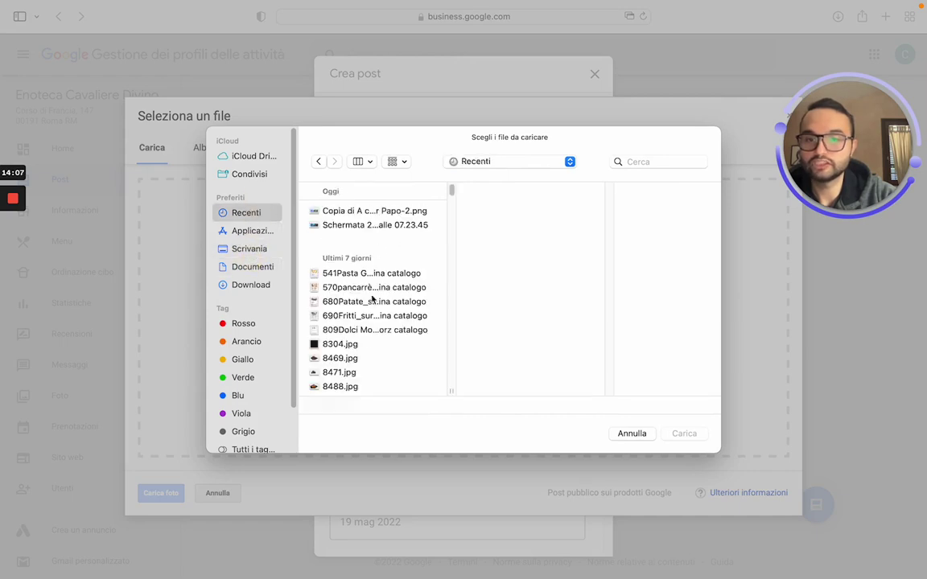
pyautogui.scroll(-3, 366, 338)
pyautogui.scroll(-8, 325, 306)
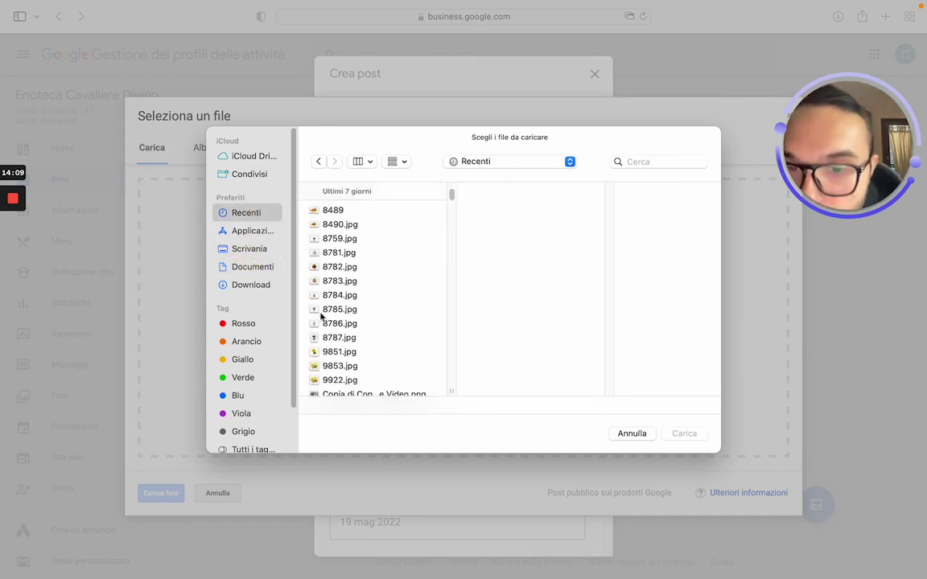
pyautogui.scroll(10, 321, 317)
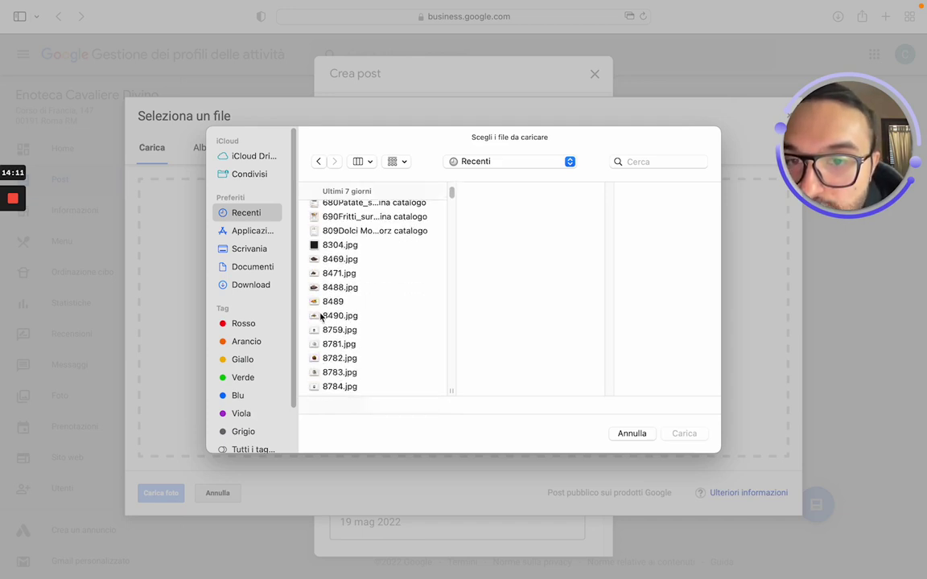
pyautogui.scroll(-1, 323, 309)
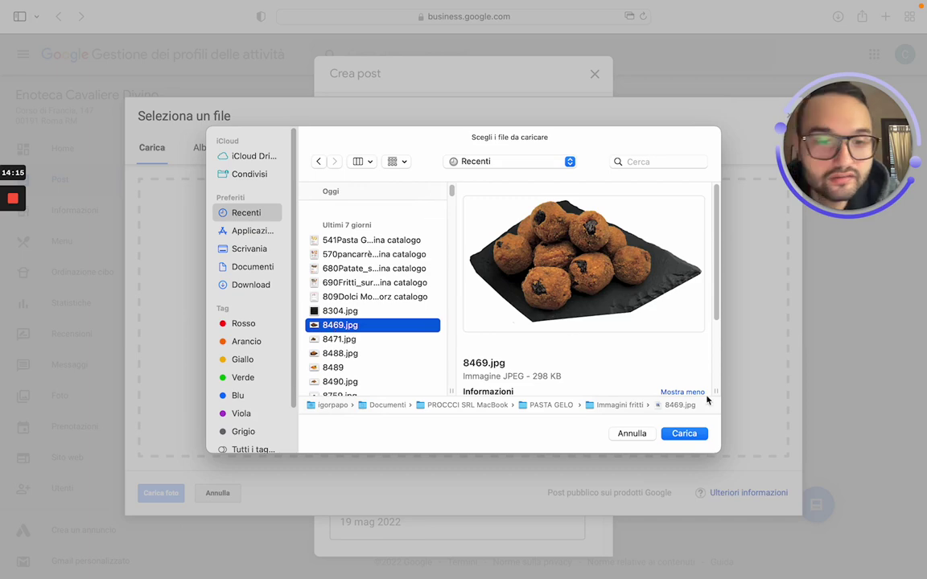
pyautogui.click(674, 434)
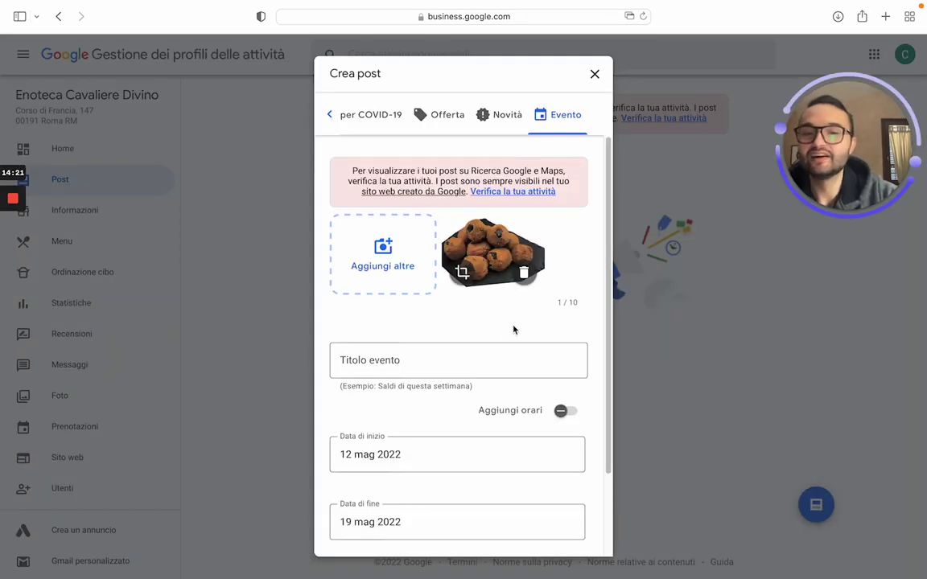
# Enter "Degustazione Vini e fritti" as the event title.
pyautogui.click(440, 354)
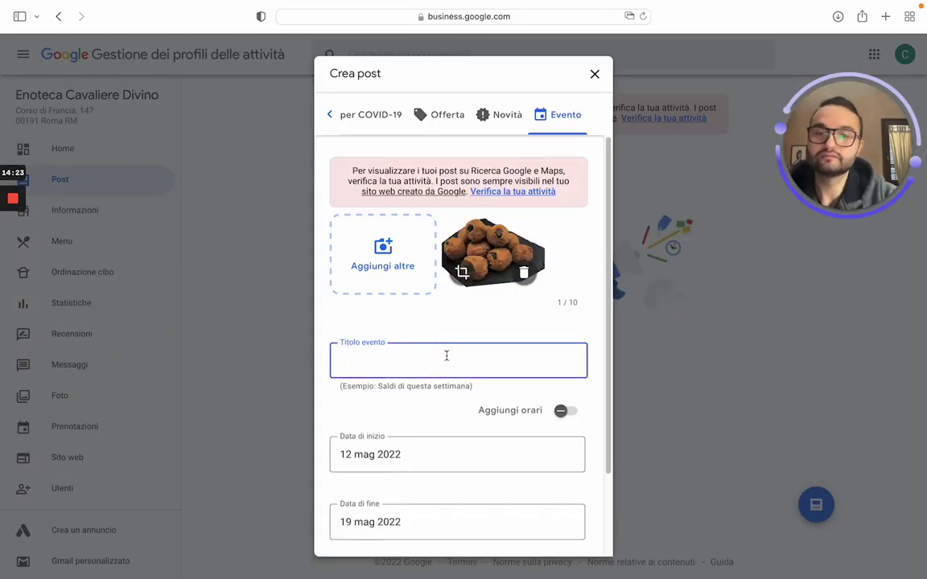
pyautogui.write('De')
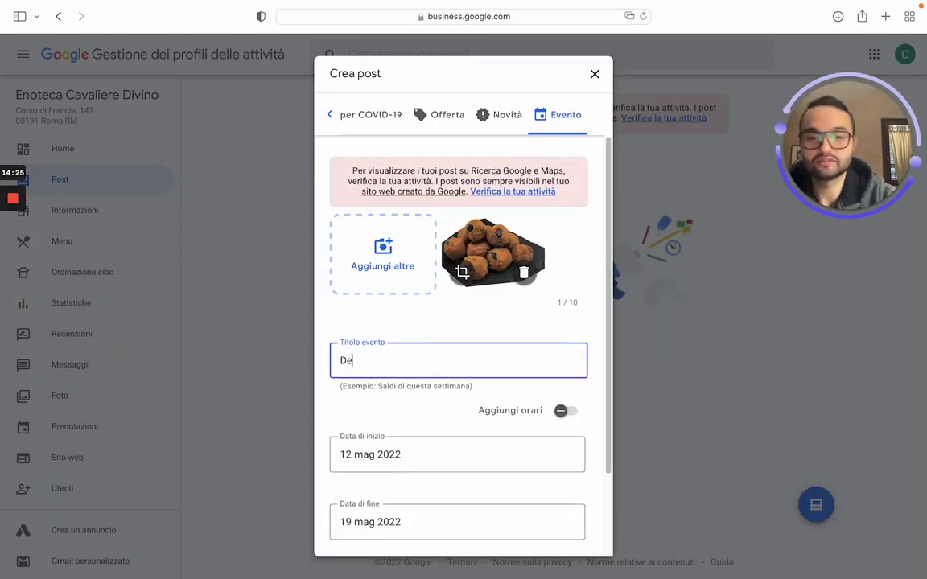
pyautogui.write('gs')
pyautogui.write('sta')
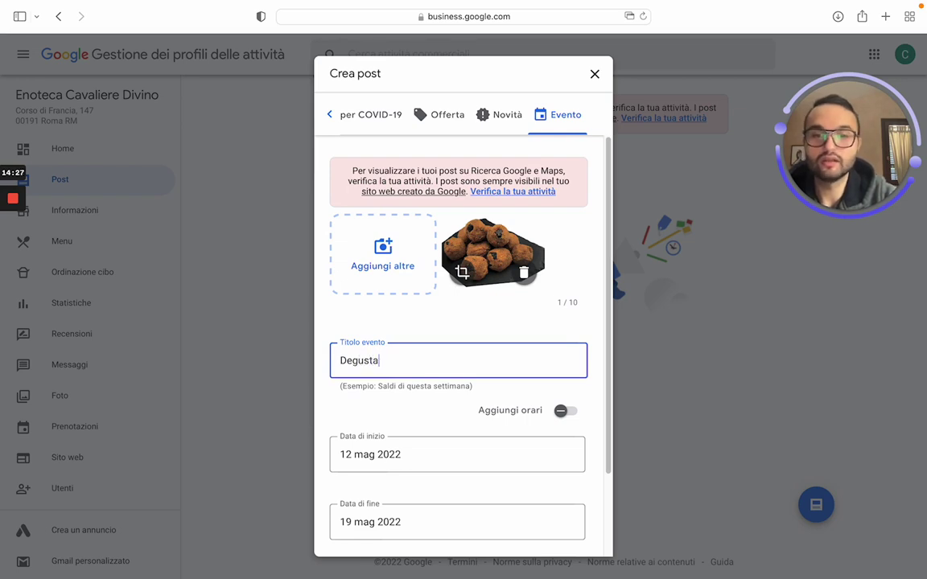
pyautogui.write('zione Vini e fritti')
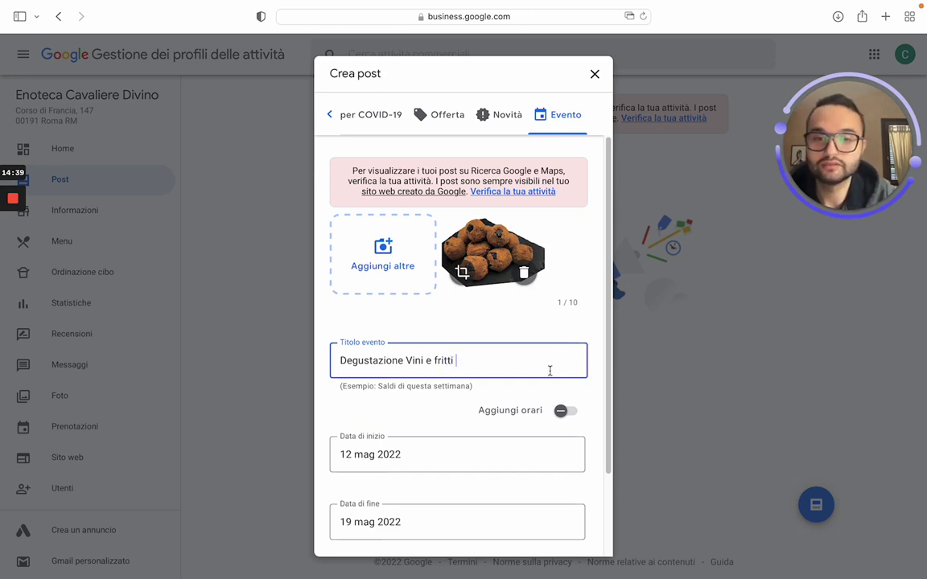
# Set both the start date and the end date of the event to 14 mag 2022.
pyautogui.scroll(-1, 483, 427)
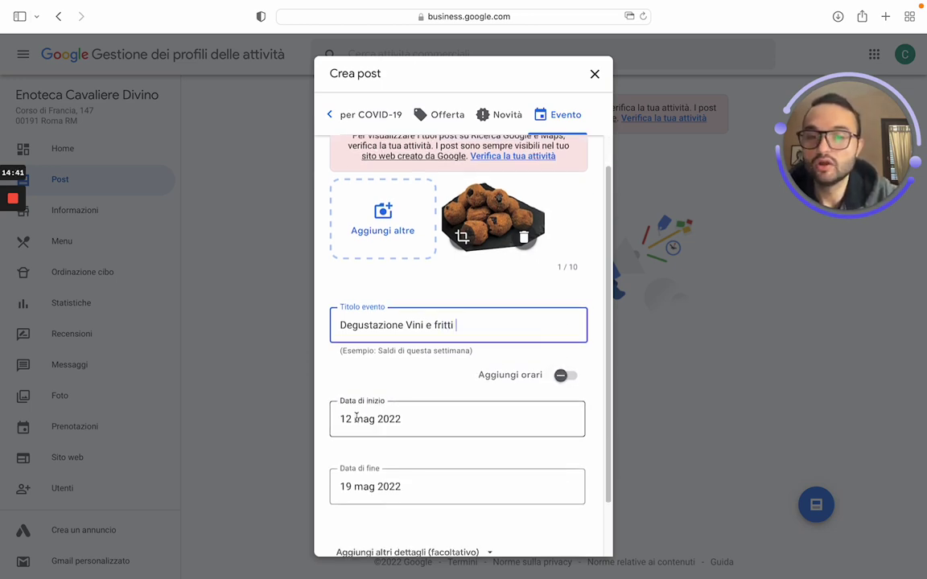
pyautogui.click(405, 424)
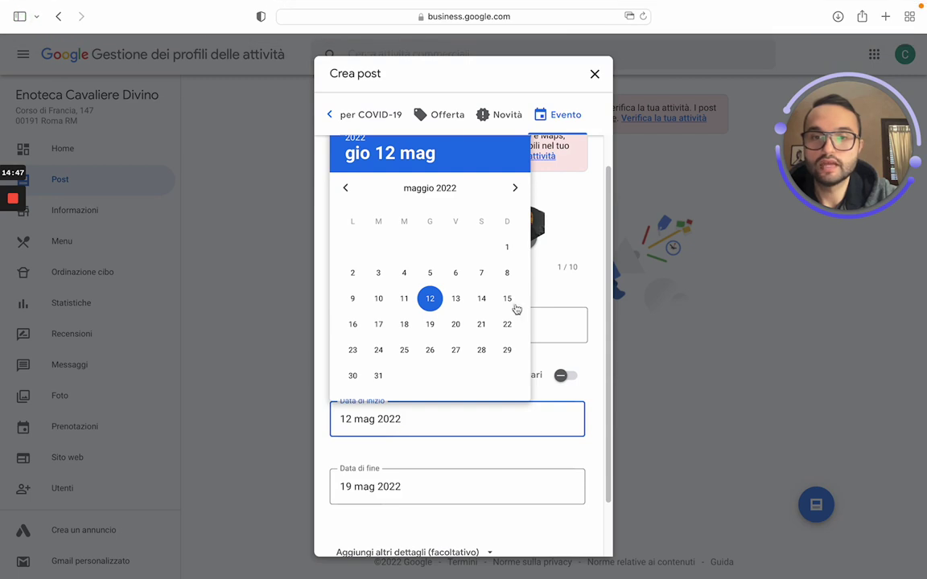
pyautogui.click(486, 301)
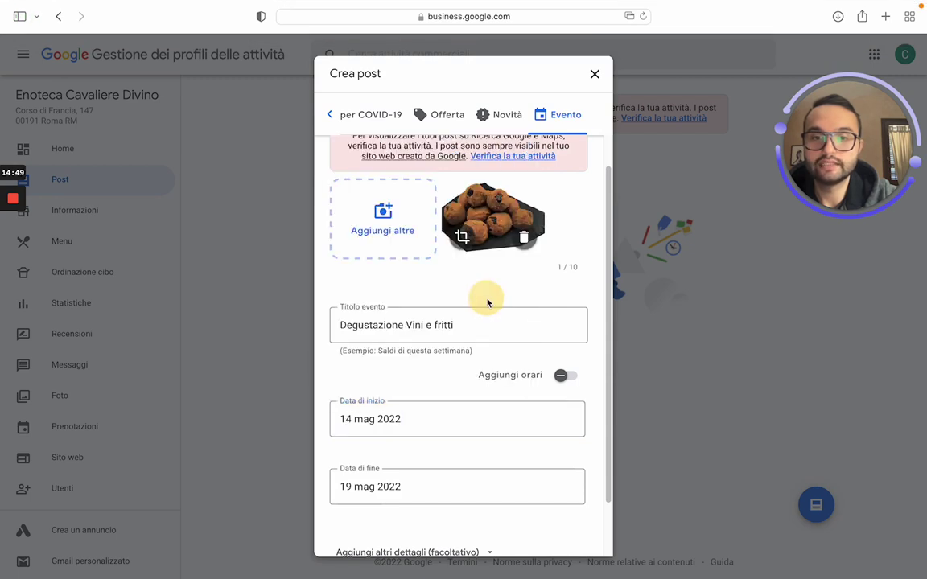
pyautogui.click(355, 487)
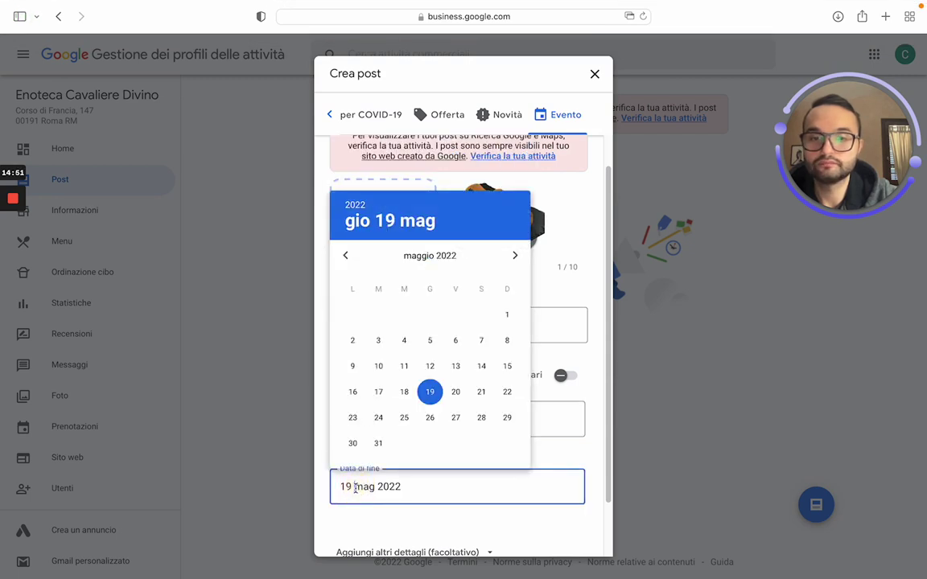
pyautogui.click(481, 366)
# Add times to the event, with the start time at 18:00 and the end time at 21:00.
pyautogui.scroll(-2, 450, 470)
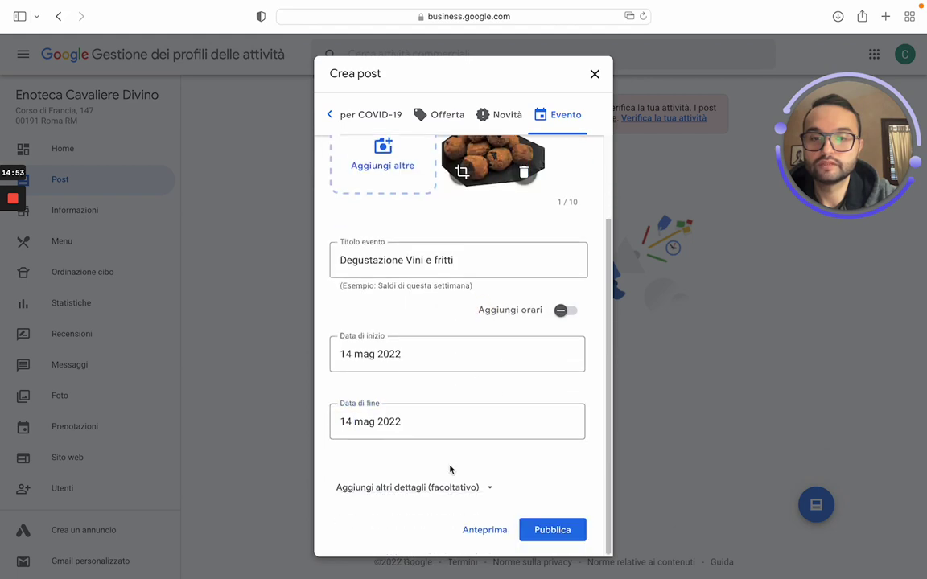
pyautogui.click(565, 310)
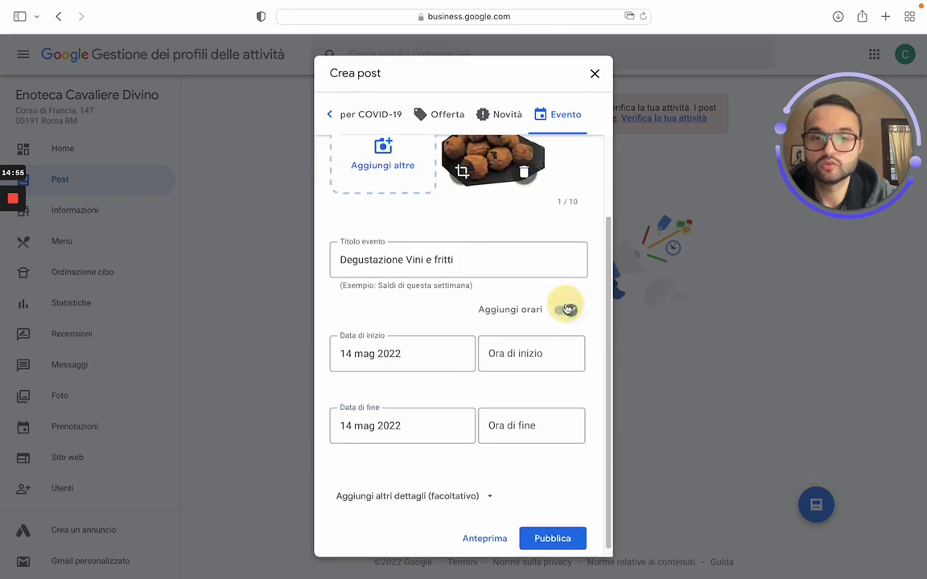
pyautogui.click(527, 353)
pyautogui.write('18:00')
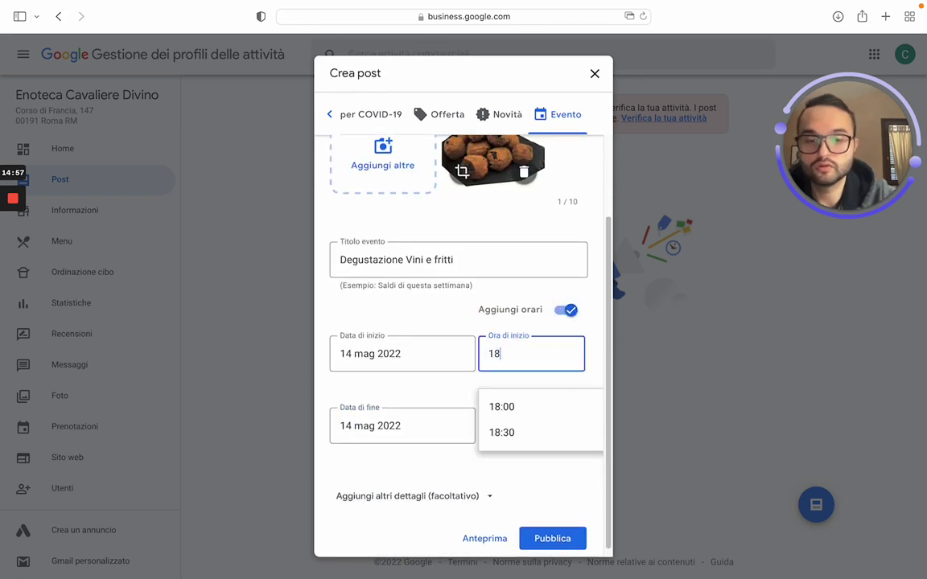
pyautogui.click(507, 407)
pyautogui.click(514, 417)
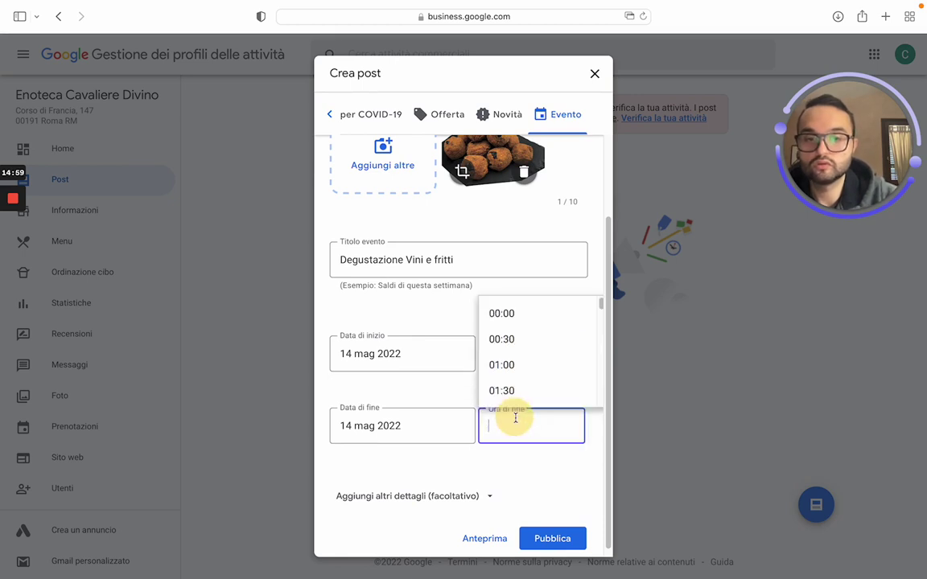
pyautogui.write('21')
pyautogui.click(501, 364)
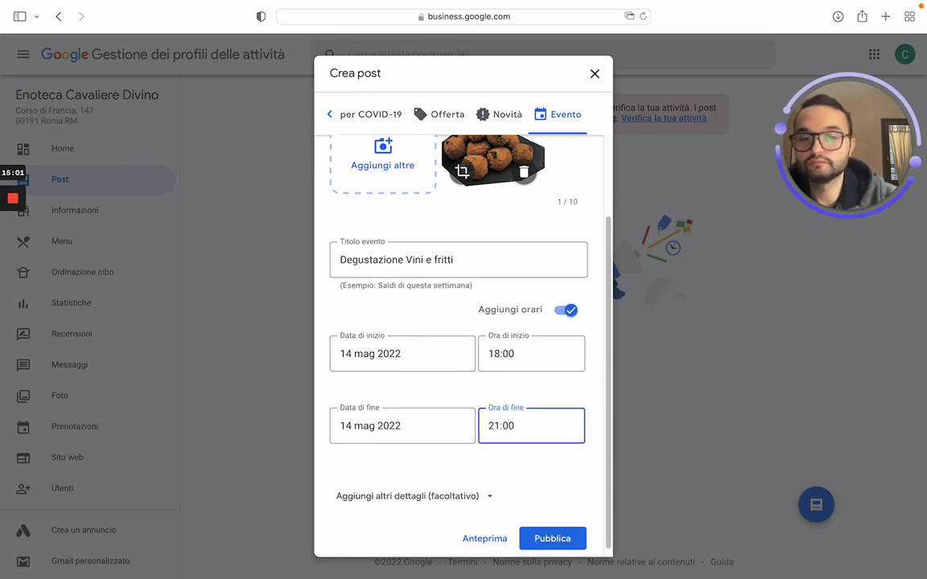
# Expand the event's optional details and try Prenota as the post's action button, checking its link field.
pyautogui.scroll(-1, 497, 487)
pyautogui.click(490, 487)
pyautogui.scroll(-3, 498, 451)
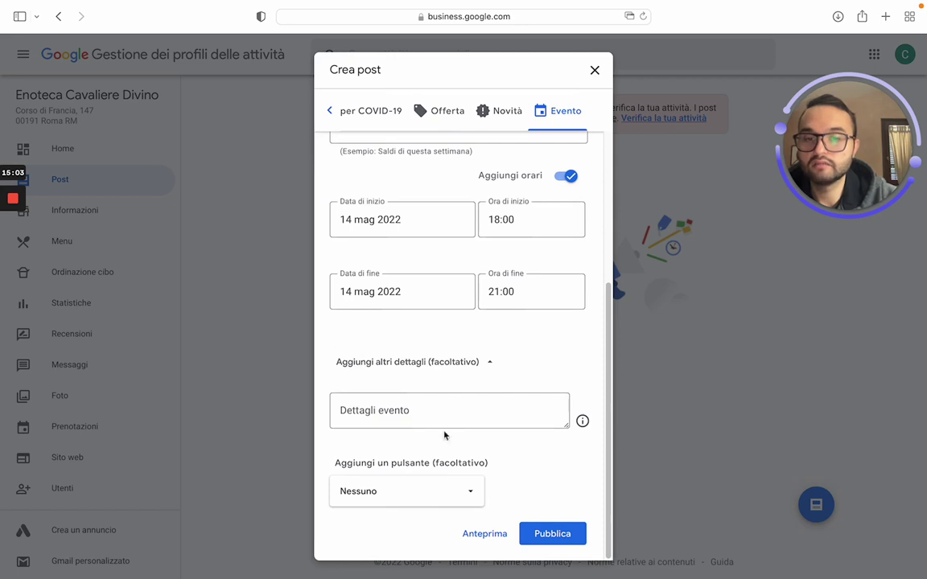
pyautogui.click(445, 498)
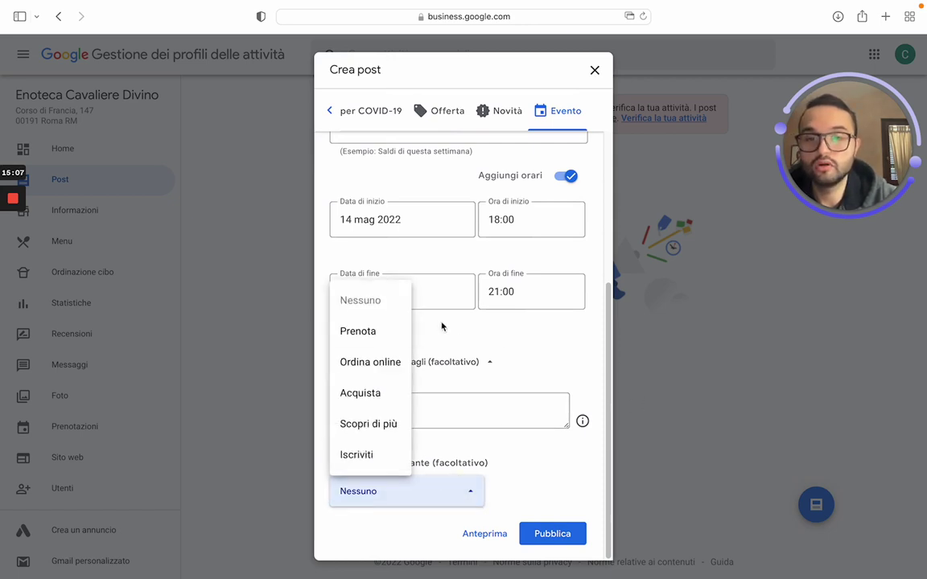
pyautogui.click(388, 331)
pyautogui.scroll(-2, 509, 440)
pyautogui.click(424, 477)
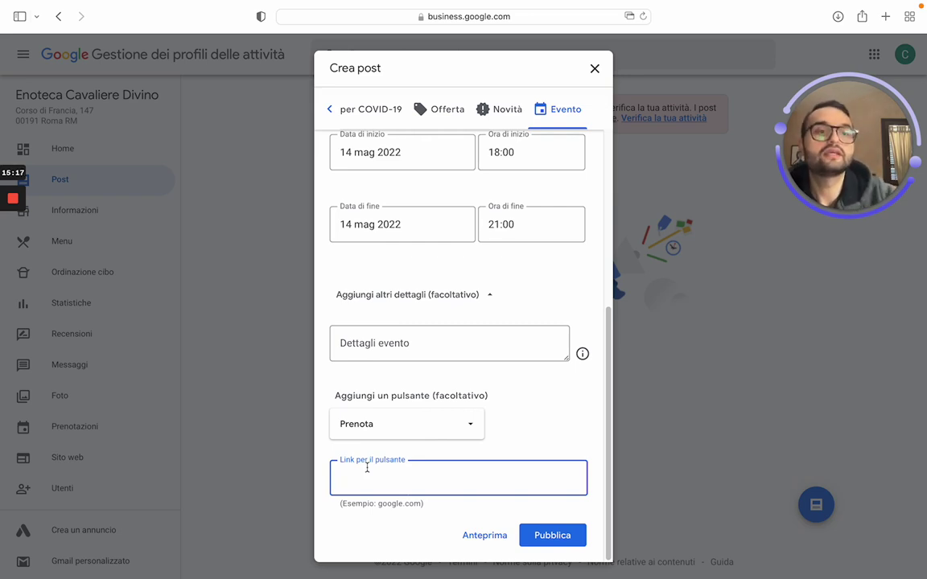
# Try Iscriviti as the post's action button and set the button back to Nessuno.
pyautogui.click(449, 424)
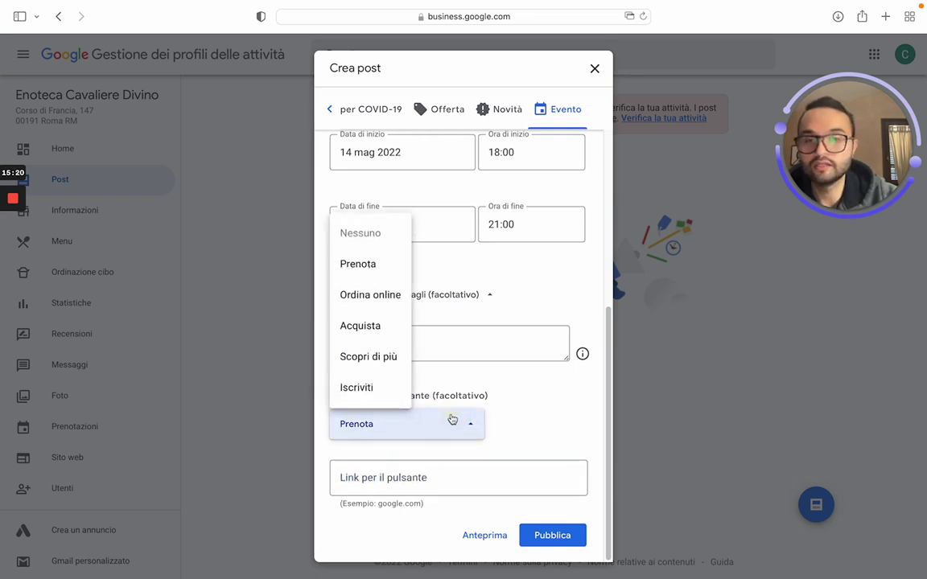
pyautogui.click(390, 261)
pyautogui.click(426, 424)
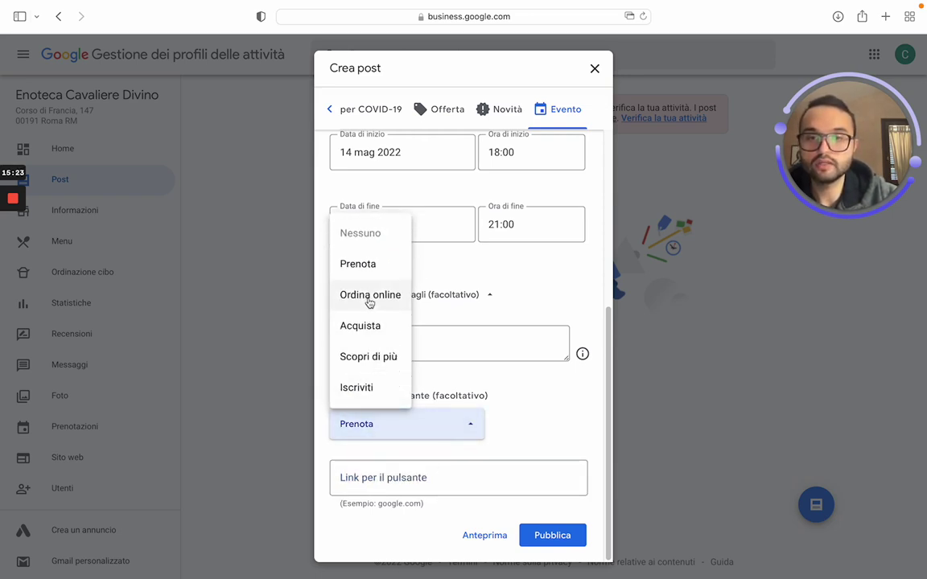
pyautogui.click(384, 386)
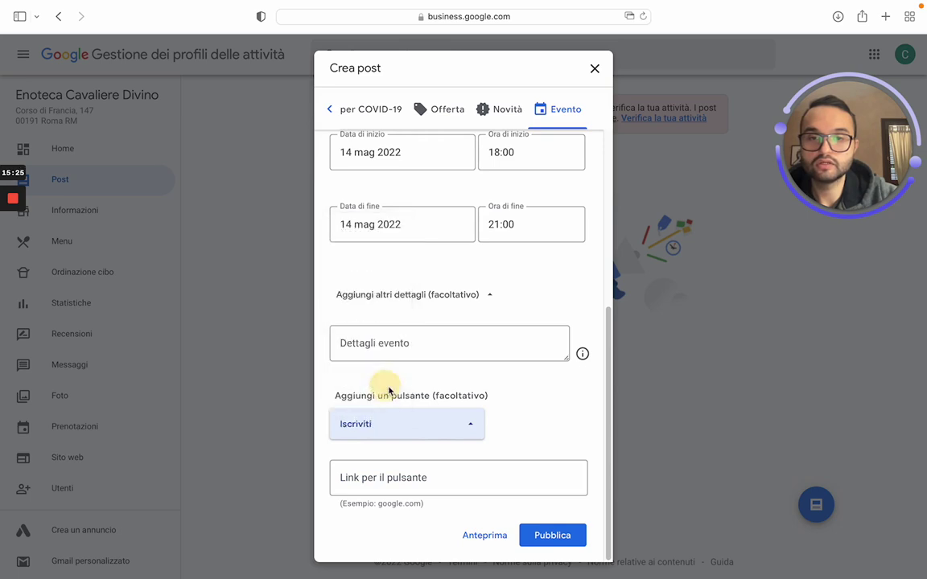
pyautogui.click(435, 483)
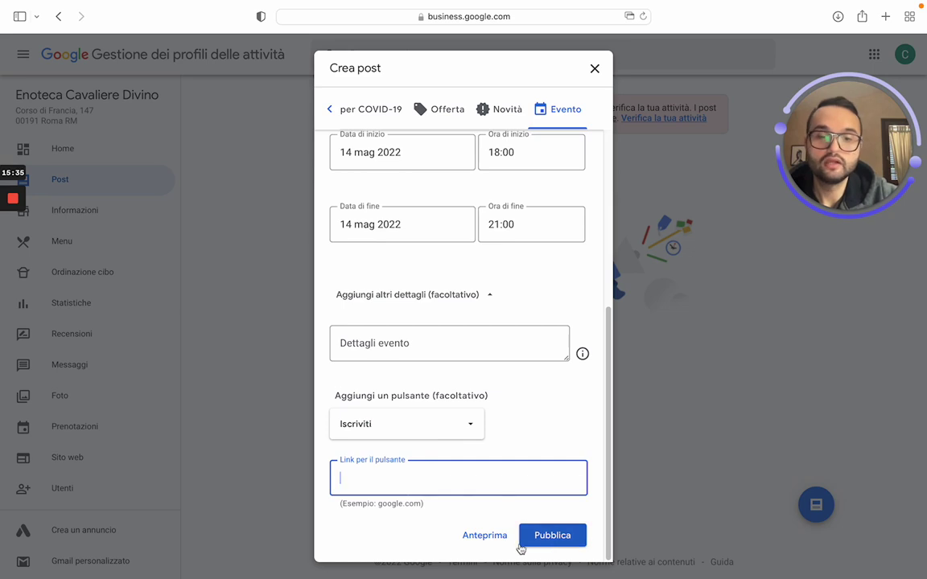
pyautogui.click(406, 424)
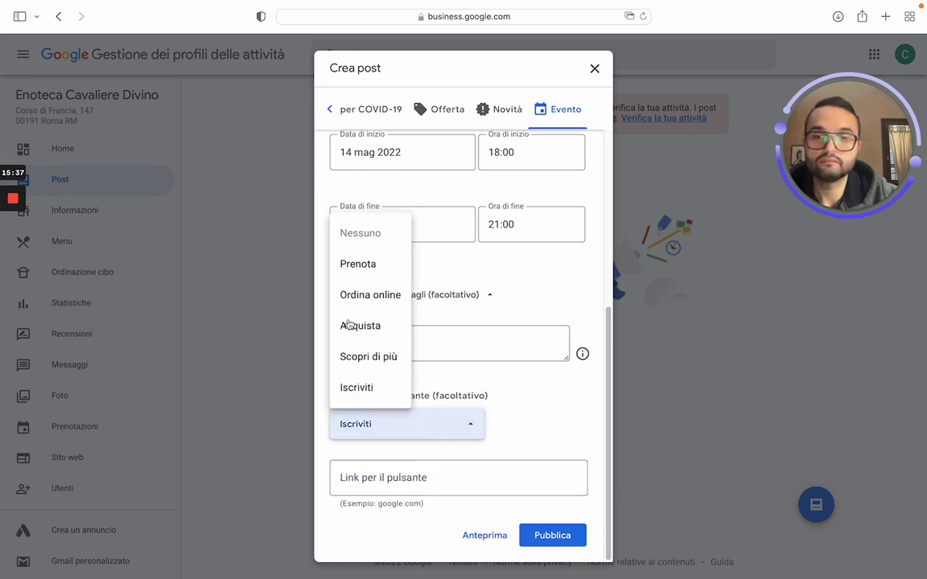
pyautogui.click(355, 238)
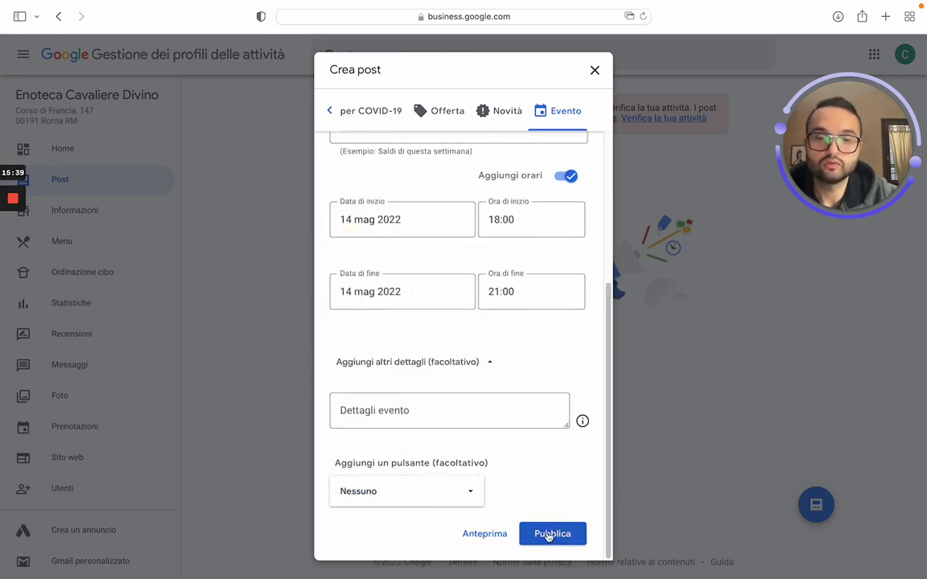
# Publish the event post and view the Offerte, Novità and Eventi post categories.
pyautogui.click(573, 536)
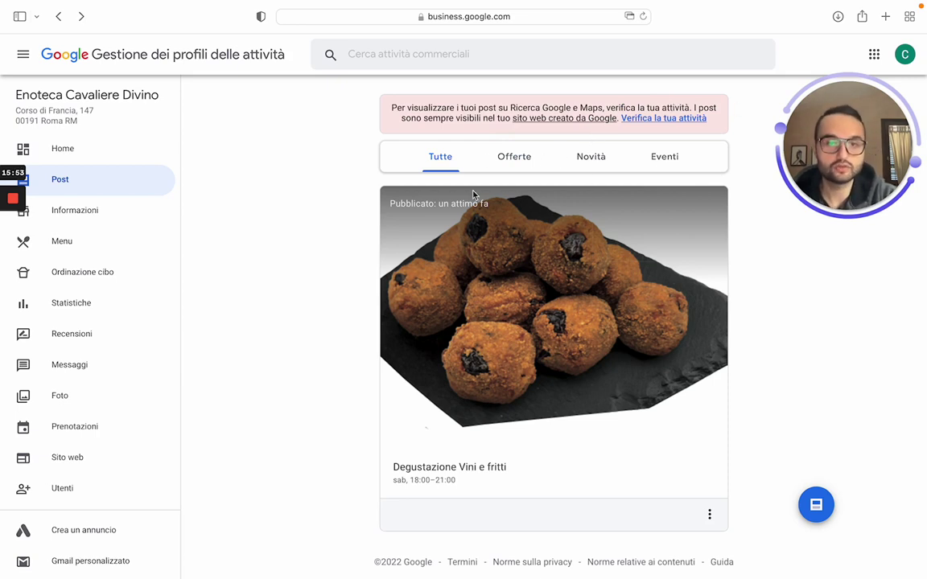
pyautogui.click(509, 159)
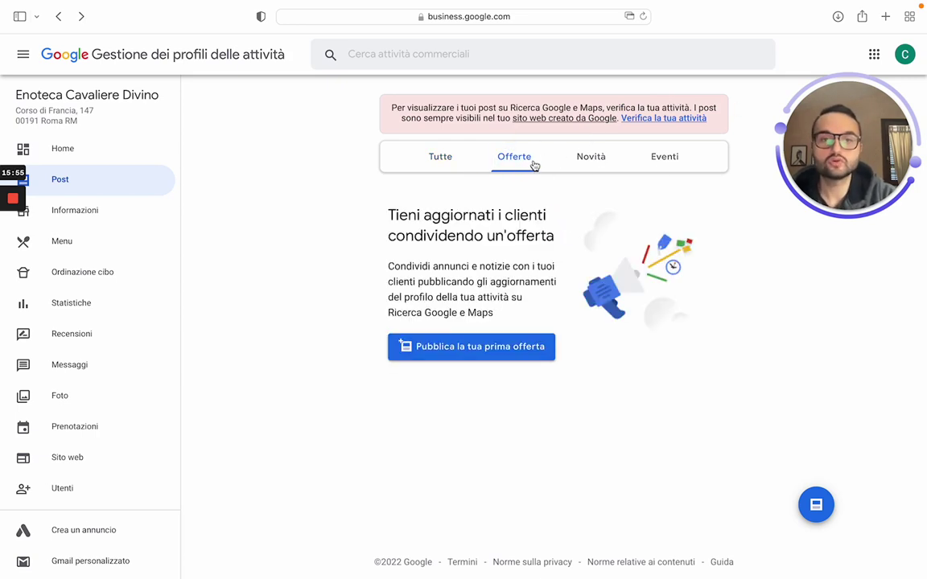
pyautogui.click(593, 159)
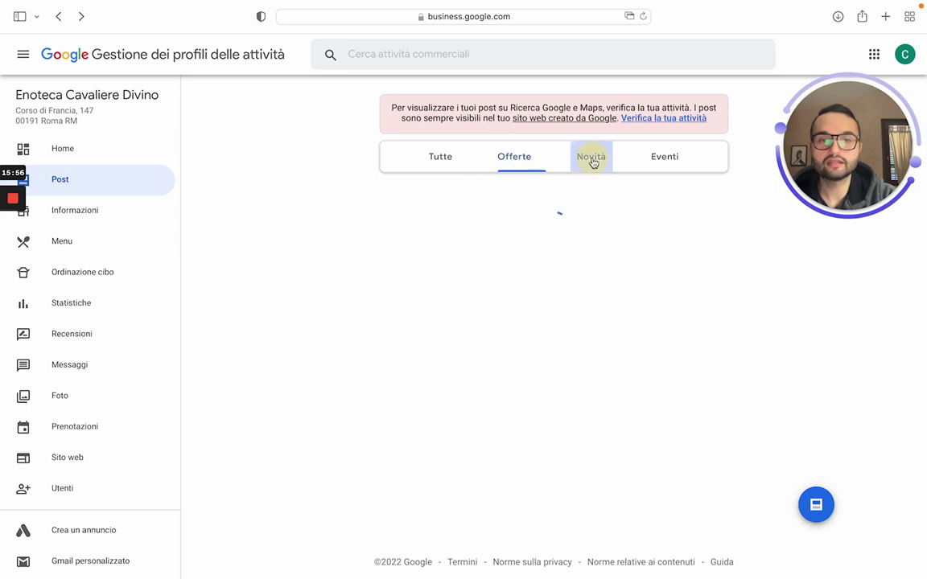
pyautogui.click(657, 161)
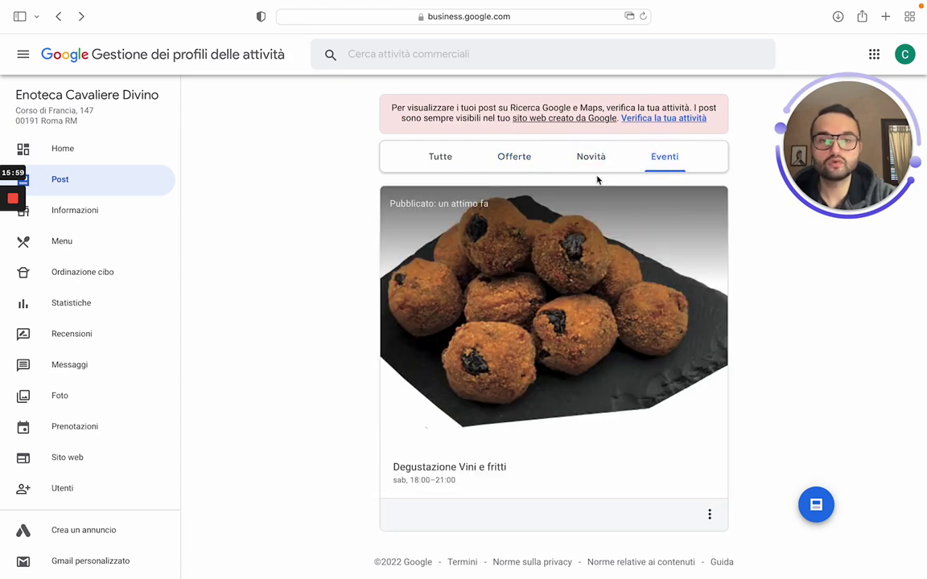
# Open the service area for editing in the business's Informazioni section.
pyautogui.click(103, 216)
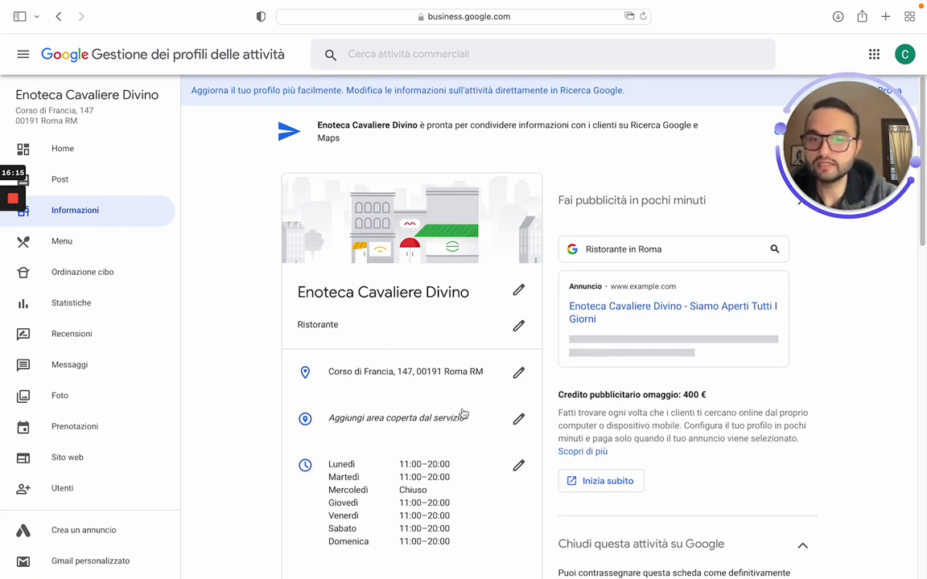
pyautogui.scroll(-3, 475, 386)
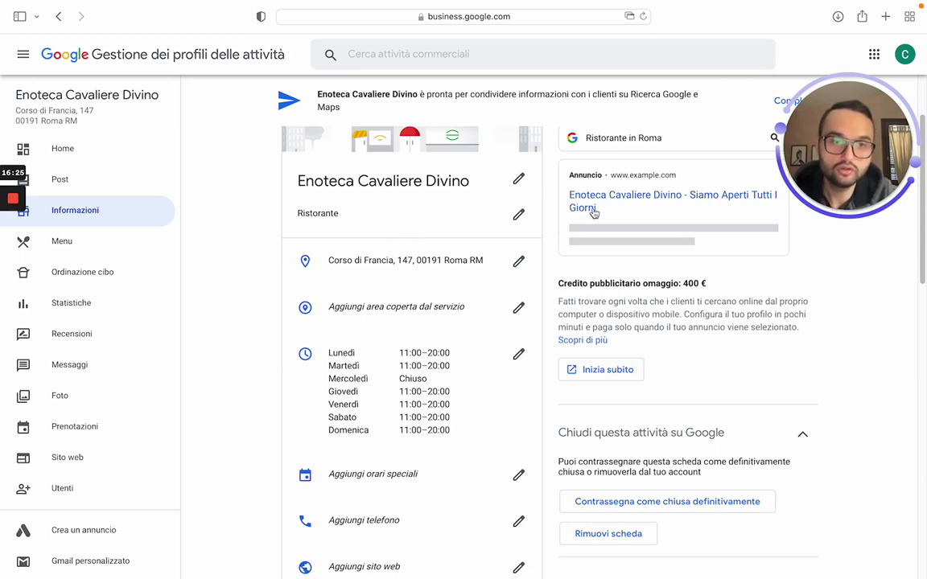
pyautogui.click(519, 311)
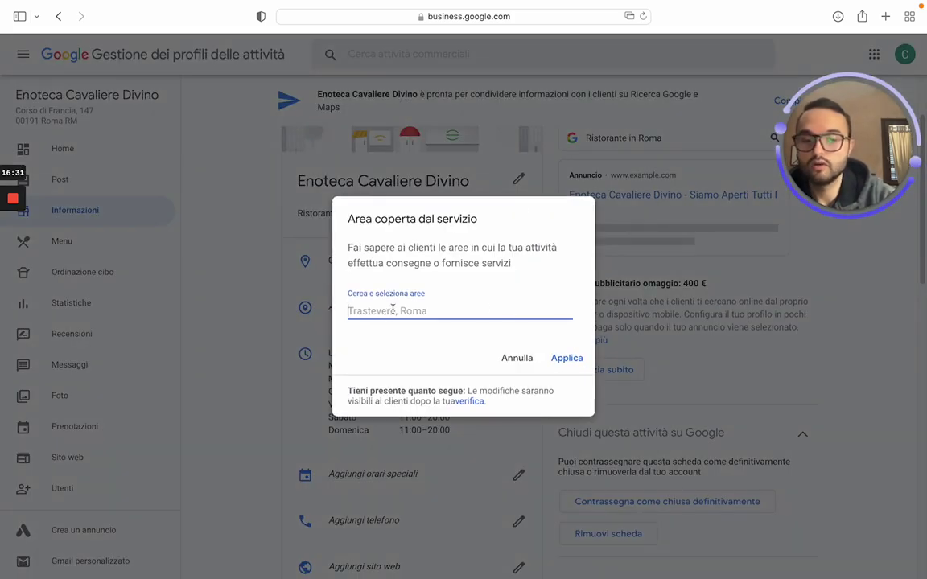
# Try to find "ponte milvio" as a service area and clear the search text.
pyautogui.write('ponte')
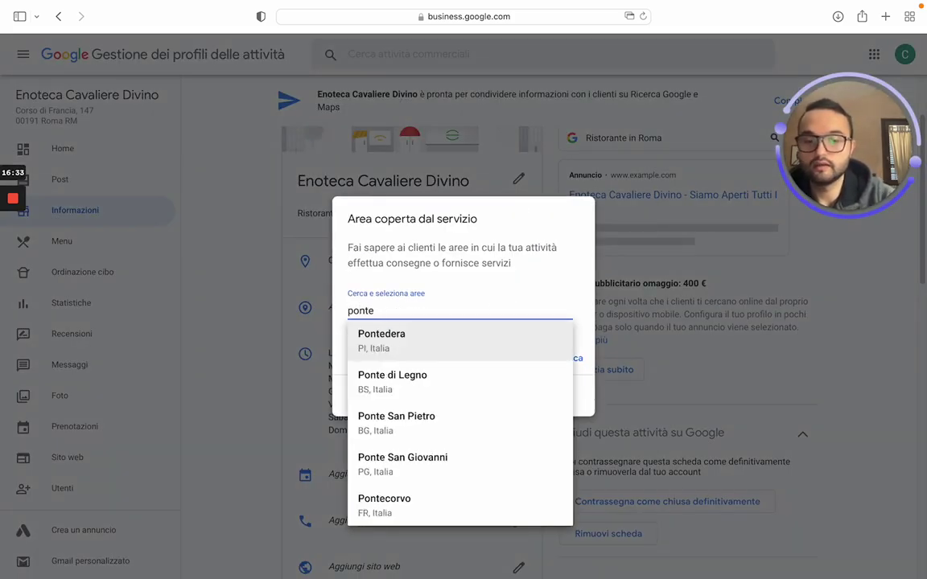
pyautogui.write(' mlvi')
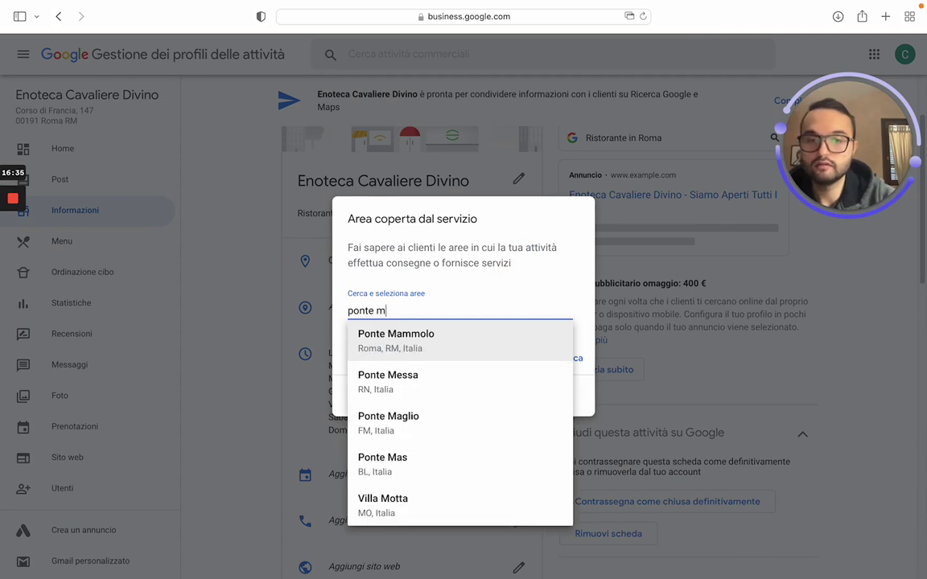
pyautogui.press('BackSpace')
pyautogui.press('BackSpace')
pyautogui.press('BackSpace')
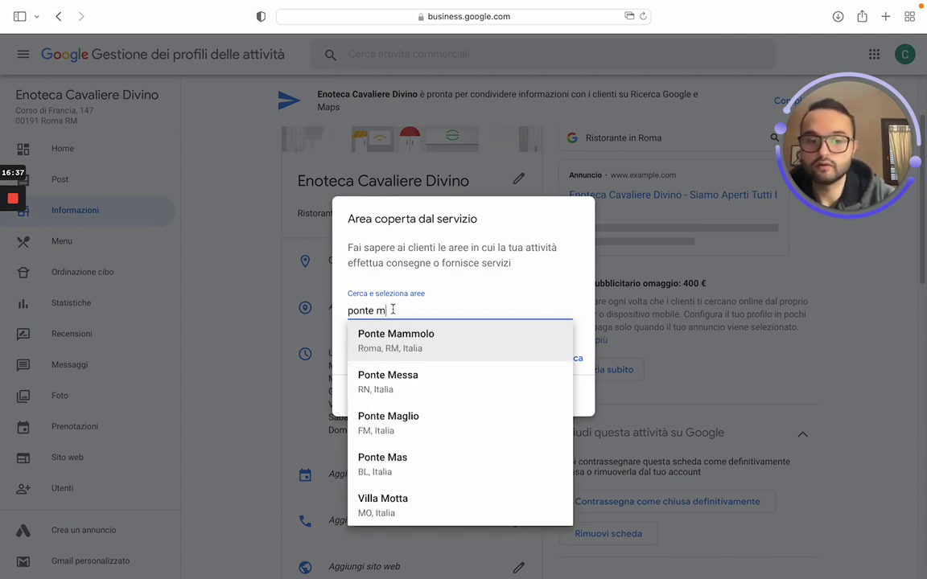
pyautogui.write('ilvio')
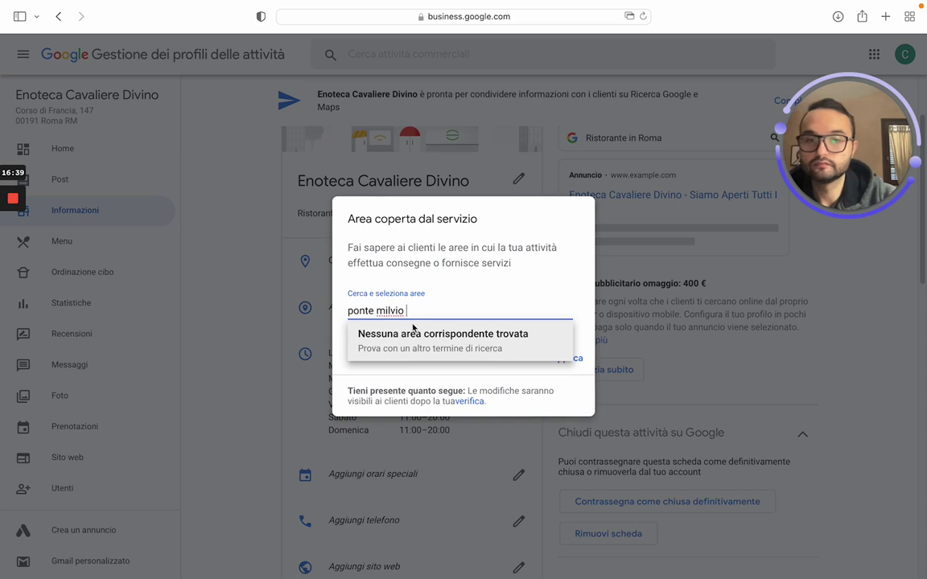
pyautogui.press('BackSpace')
pyautogui.press('BackSpace')
pyautogui.press('BackSpace')
pyautogui.press('BackSpace')
pyautogui.press('BackSpace')
pyautogui.press('BackSpace')
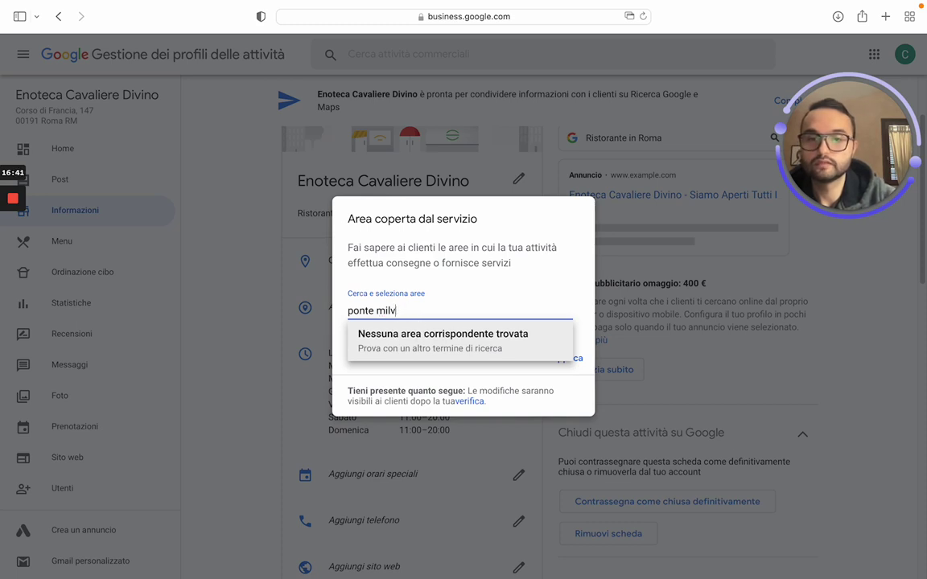
pyautogui.press('BackSpace')
pyautogui.press('BackSpace')
pyautogui.press('BackSpace')
pyautogui.press('BackSpace')
pyautogui.press('BackSpace')
pyautogui.press('BackSpace')
pyautogui.press('BackSpace')
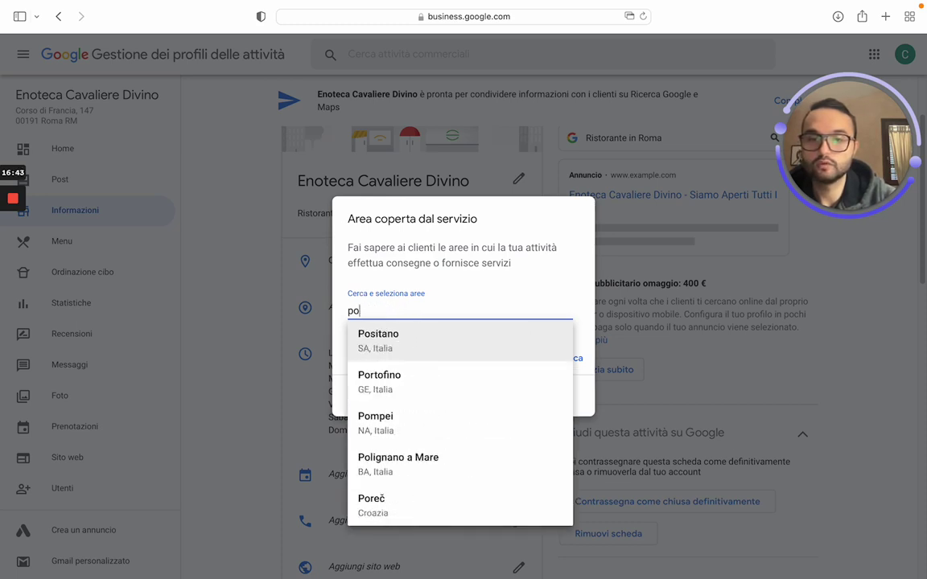
# Add Trastevere, Labaro and Grottarossa in Roma as service areas and apply them to the profile.
pyautogui.write('traste')
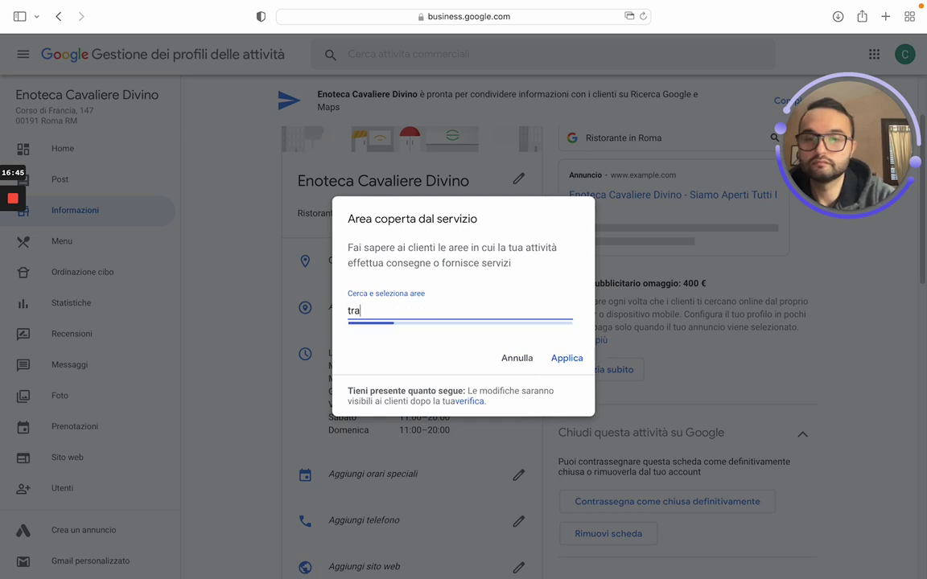
pyautogui.click(414, 338)
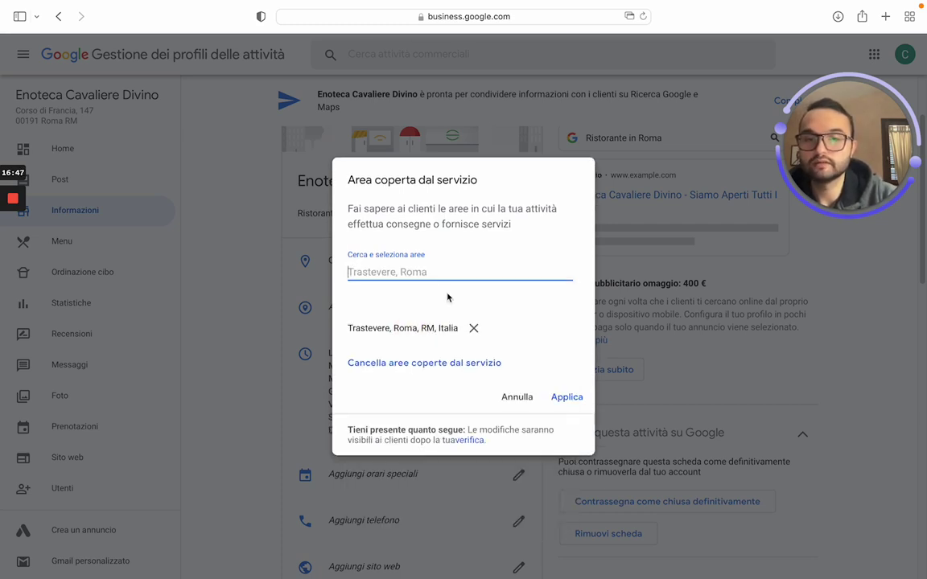
pyautogui.write('labara')
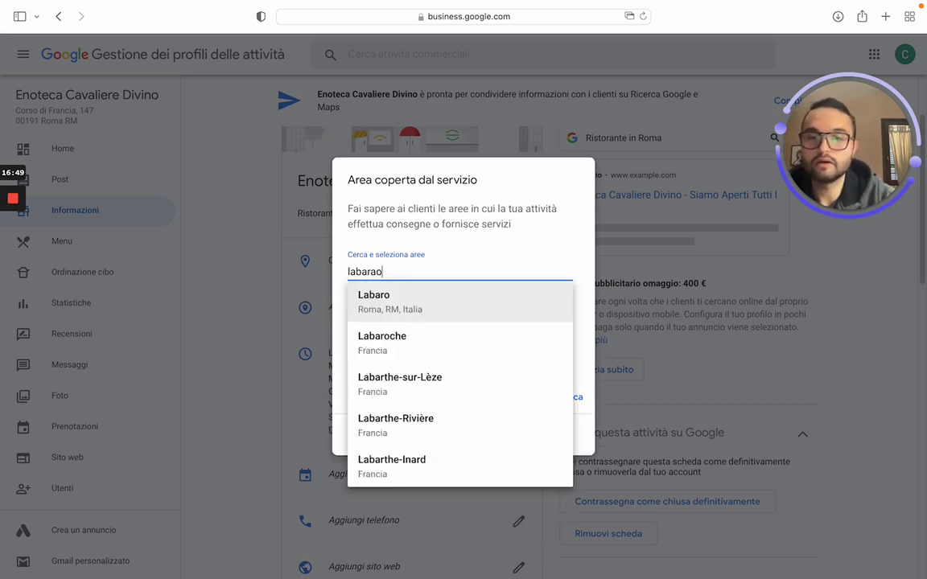
pyautogui.press('BackSpace')
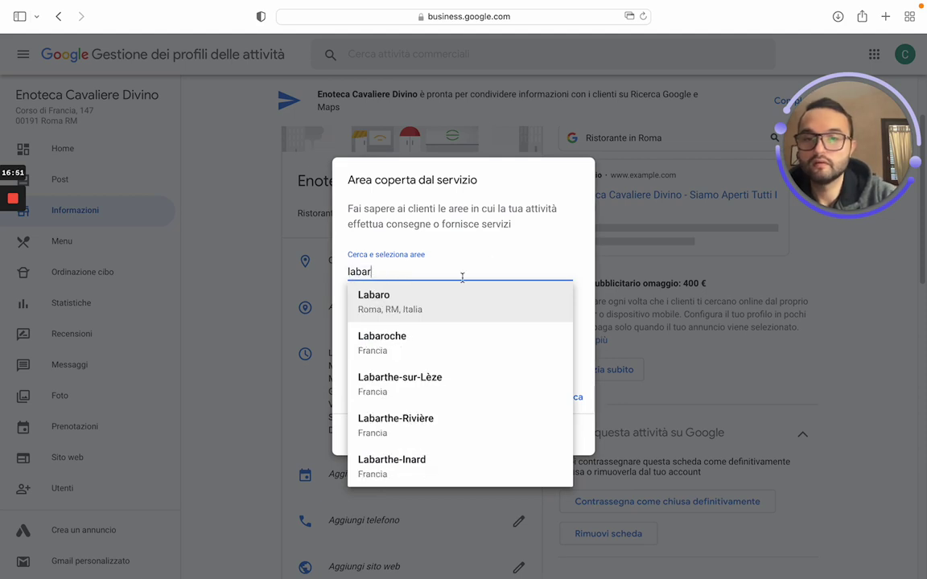
pyautogui.click(459, 300)
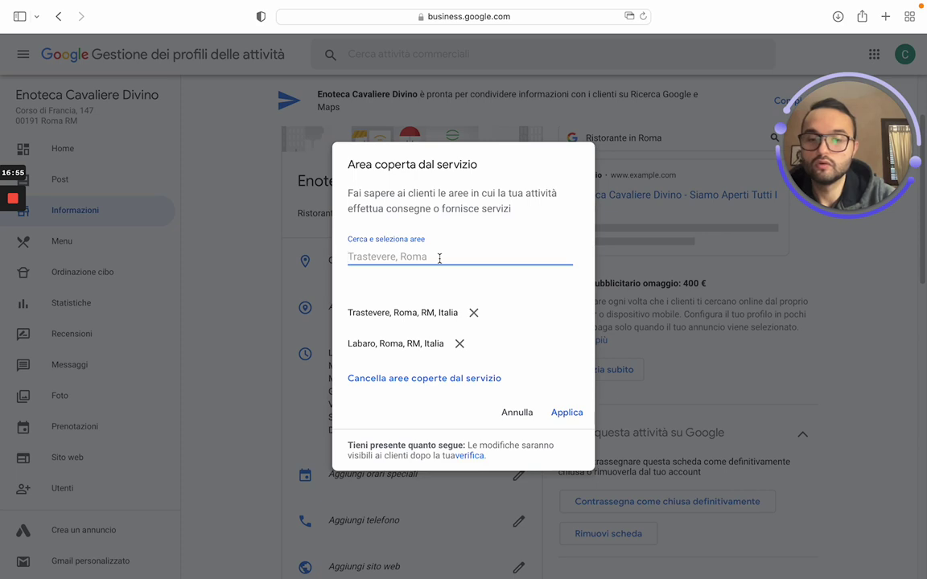
pyautogui.write('grottaross')
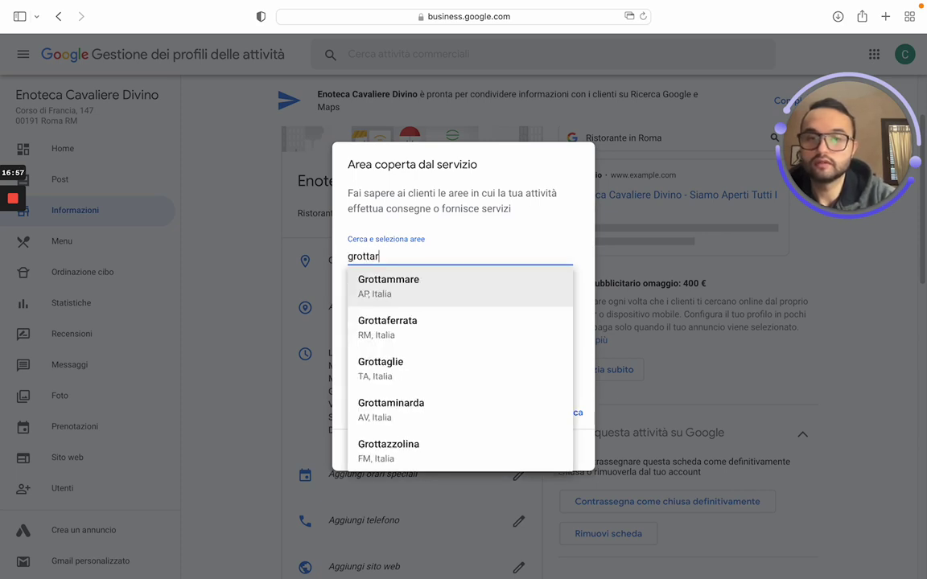
pyautogui.click(436, 282)
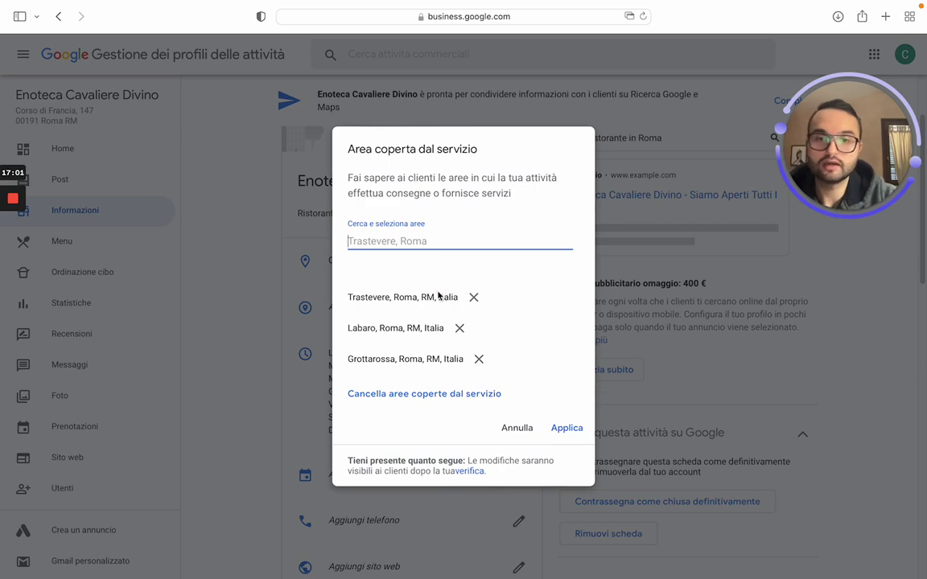
pyautogui.click(565, 427)
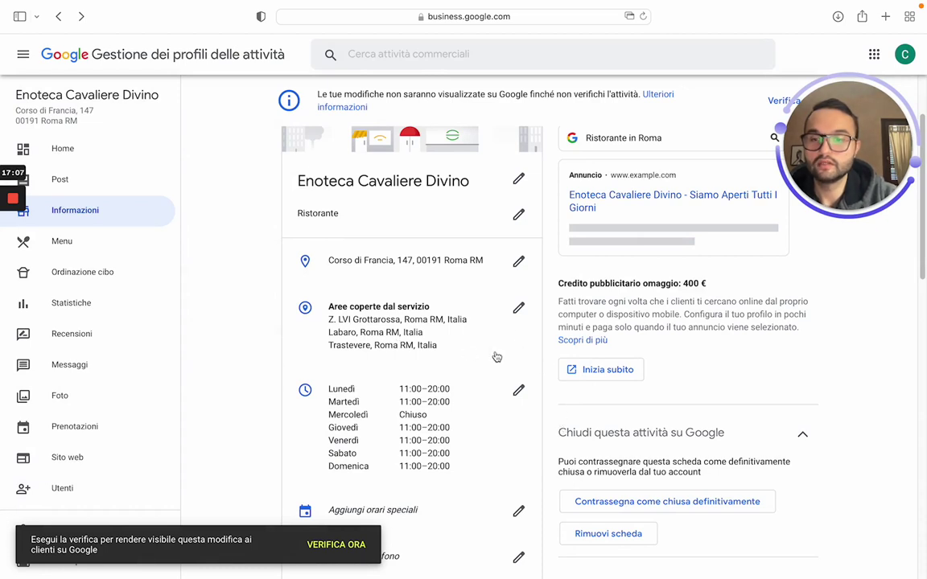
# Review the remaining business information fields, then open the menu editor and examine its photo, section and item fields.
pyautogui.scroll(-2, 523, 356)
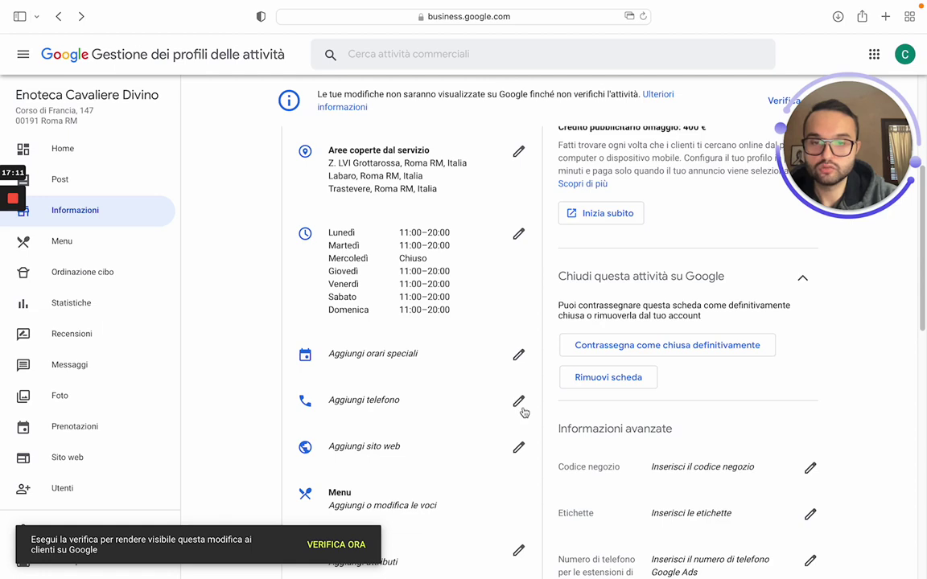
pyautogui.scroll(-3, 521, 461)
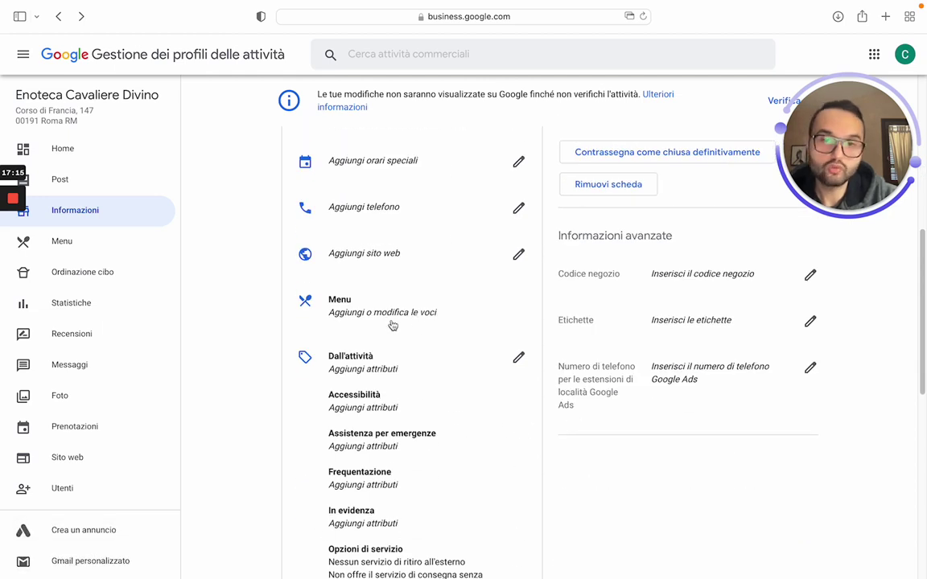
pyautogui.click(385, 311)
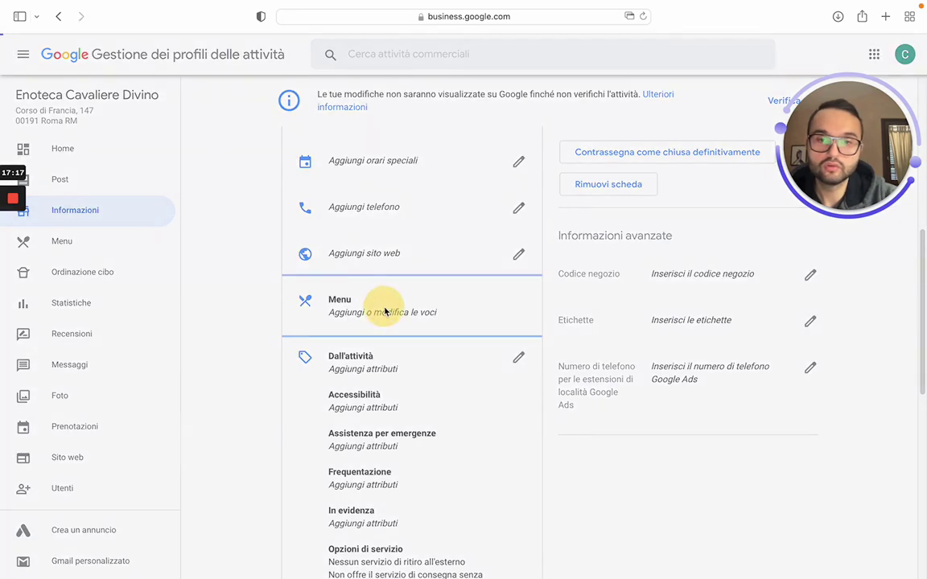
pyautogui.scroll(-2, 387, 437)
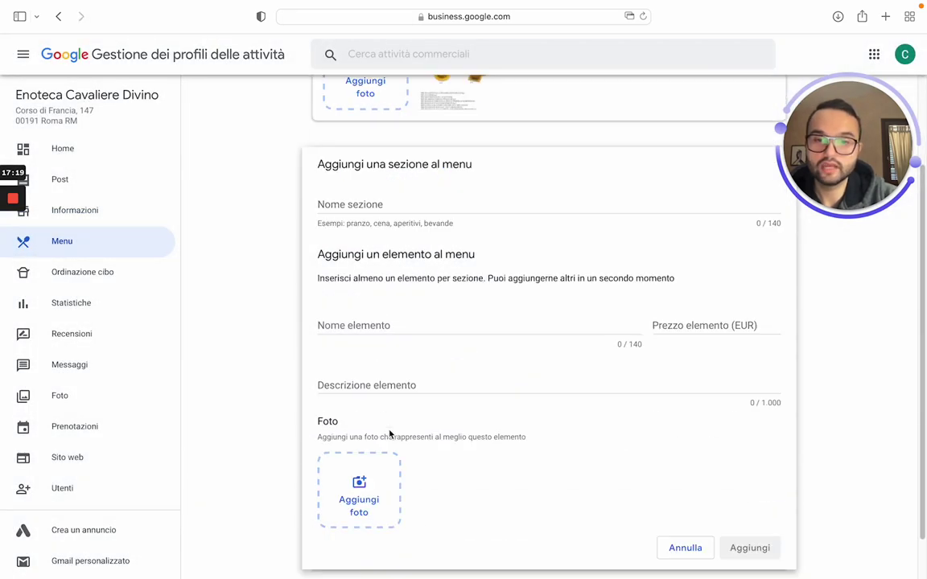
pyautogui.scroll(2, 391, 226)
pyautogui.scroll(-1, 394, 274)
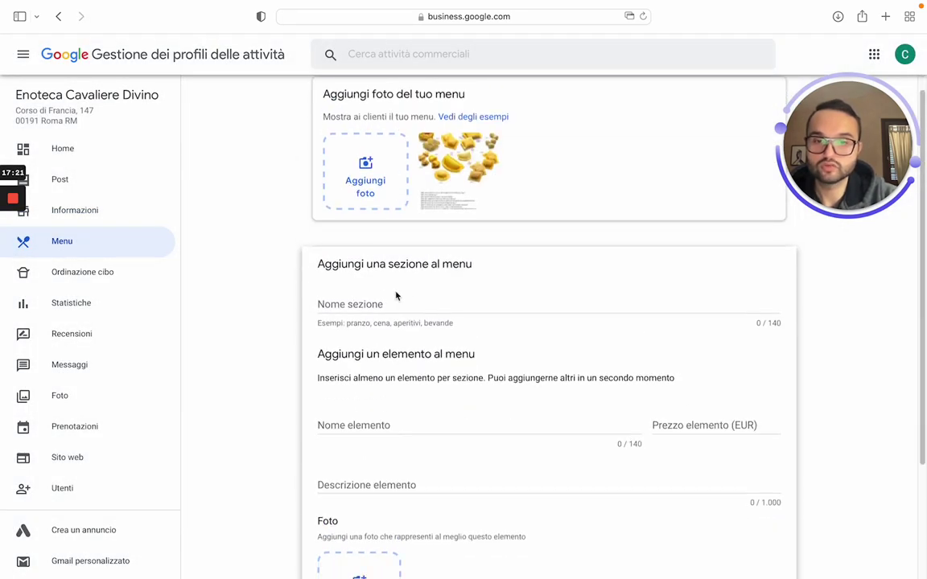
pyautogui.scroll(-2, 391, 286)
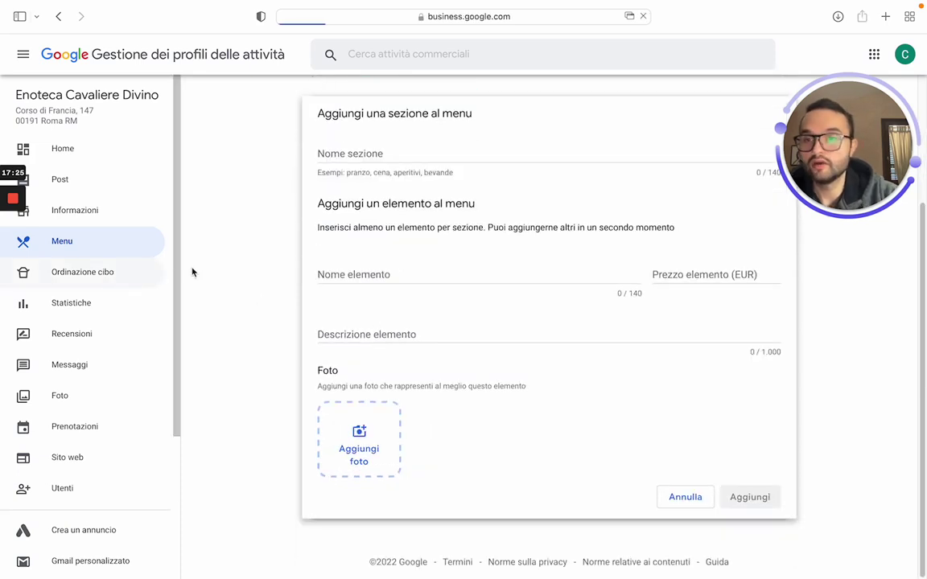
# View the online food ordering options in Ordinazione cibo and the customer insights page in Statistiche.
pyautogui.click(123, 276)
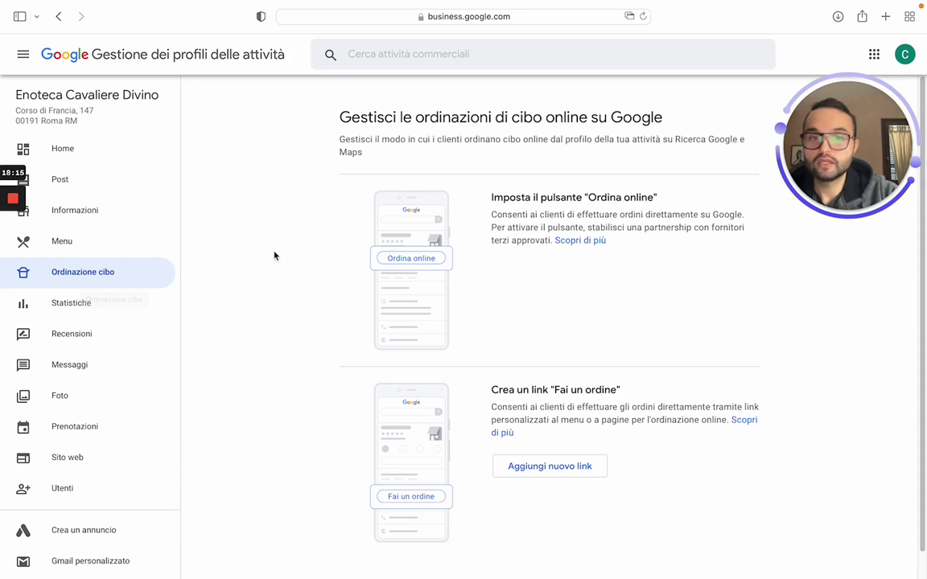
pyautogui.scroll(-1, 525, 435)
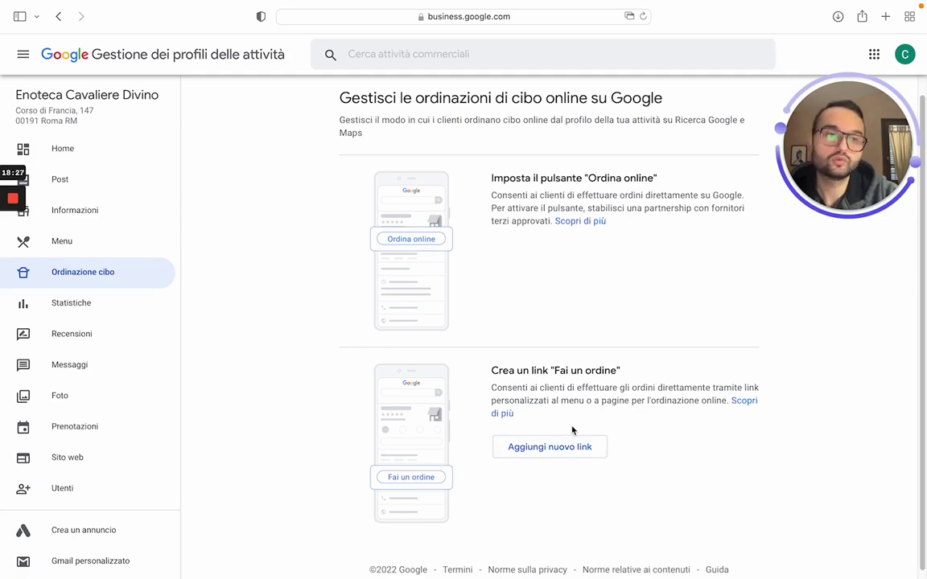
pyautogui.click(70, 303)
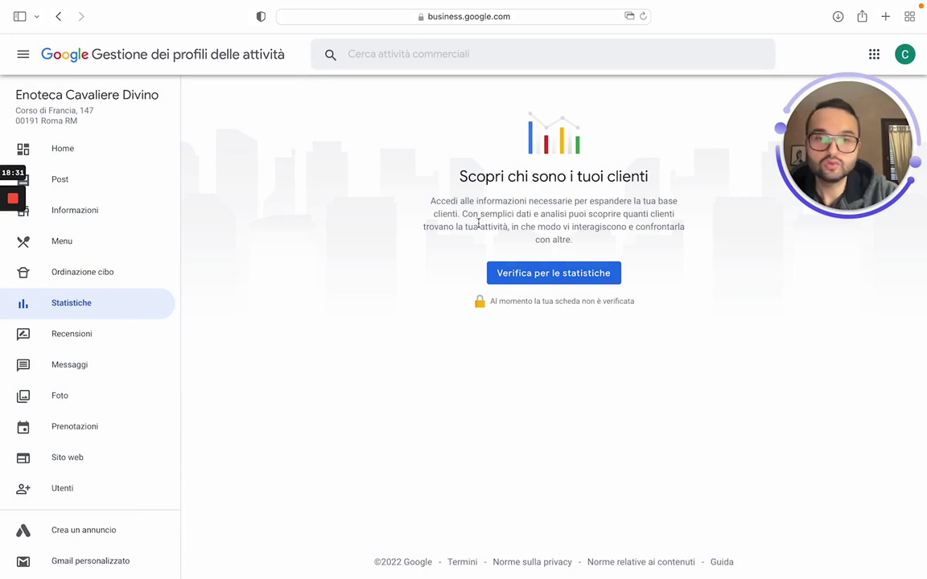
pyautogui.press('super+l')
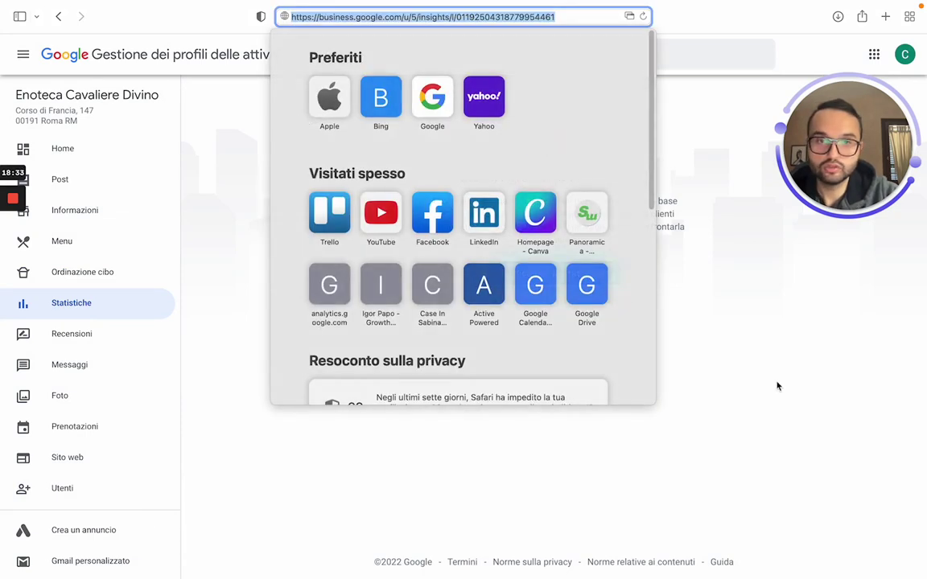
pyautogui.click(777, 386)
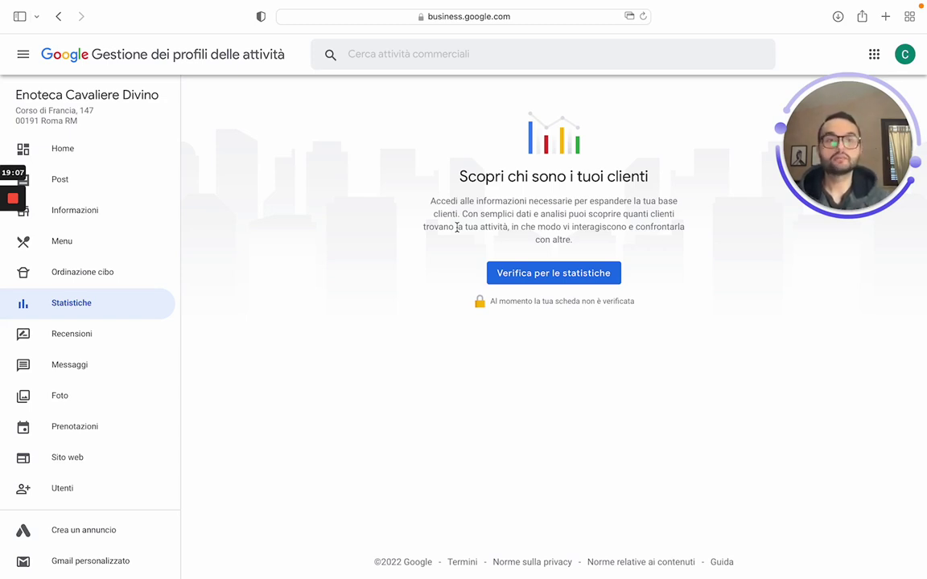
# View the Recensioni and Messaggi sections, check the verification page for chat, and return to Messaggi.
pyautogui.click(73, 336)
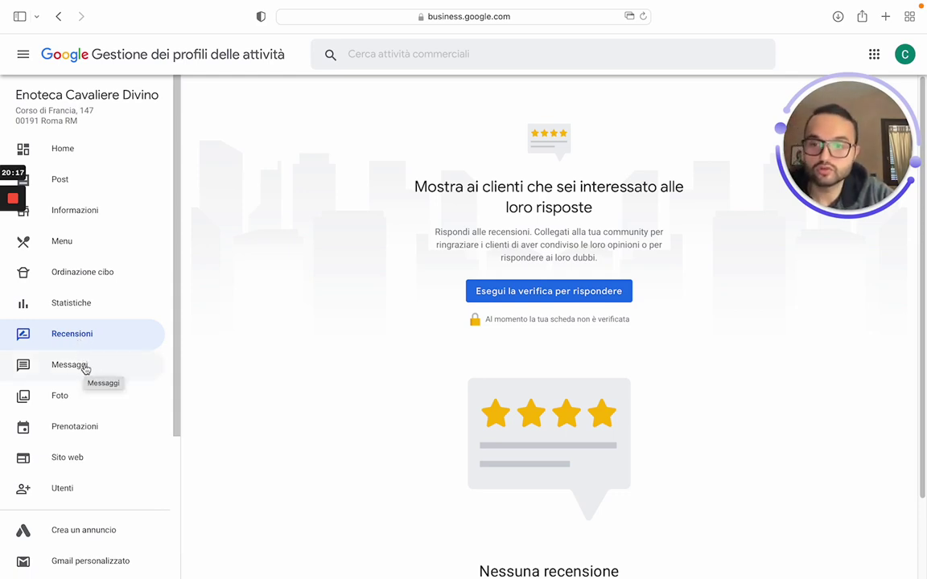
pyautogui.click(86, 366)
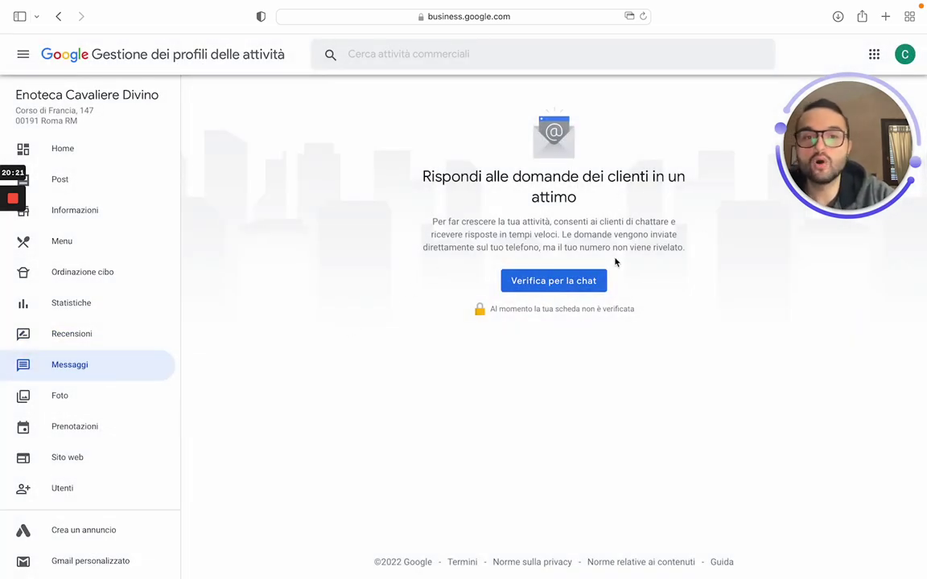
pyautogui.click(574, 288)
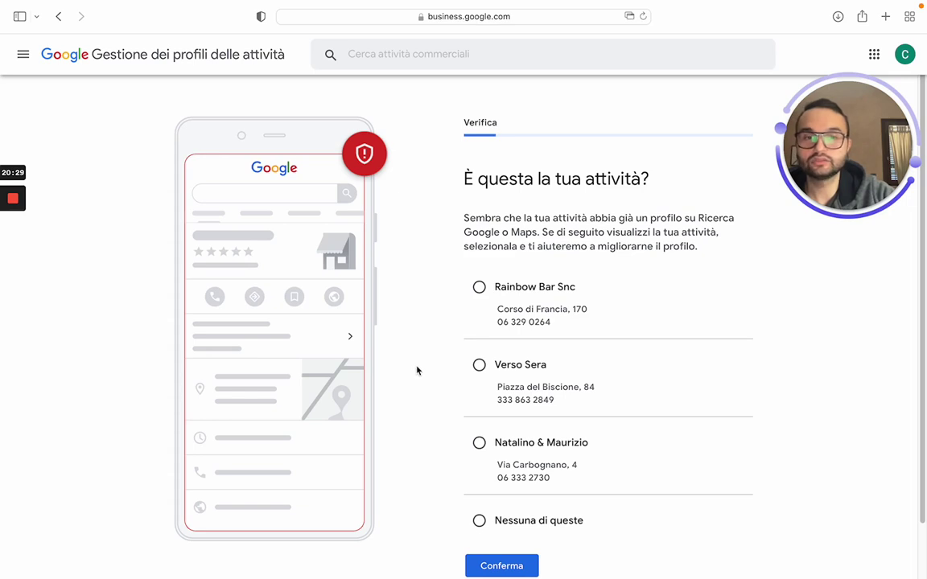
pyautogui.click(60, 16)
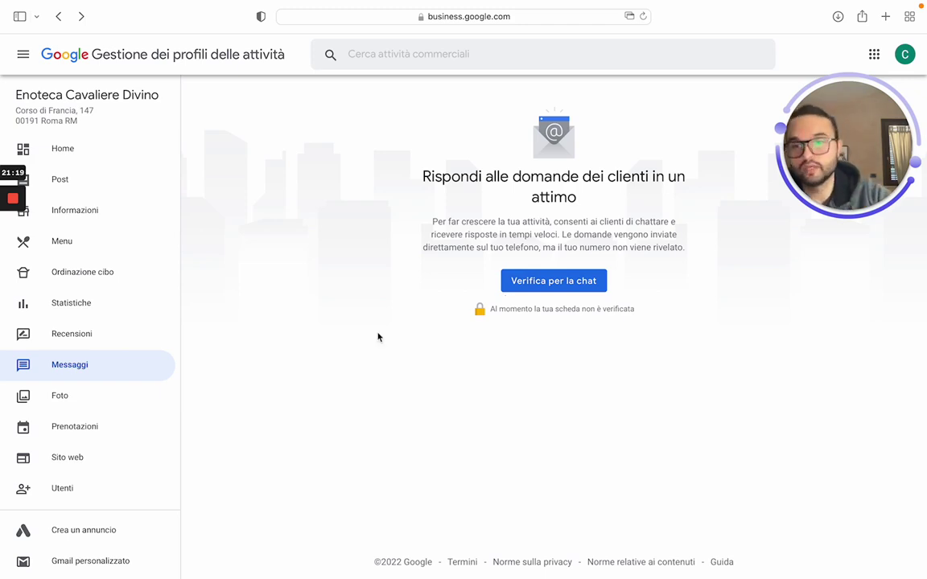
# Open the Foto section and examine the logo, cover, video and interior options along with the uploaded photos.
pyautogui.click(65, 397)
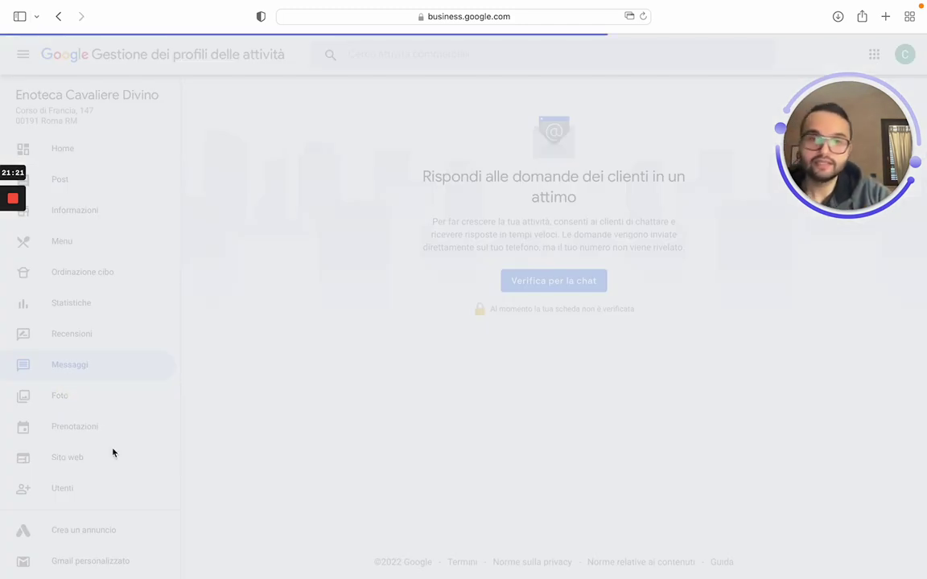
pyautogui.scroll(-3, 428, 350)
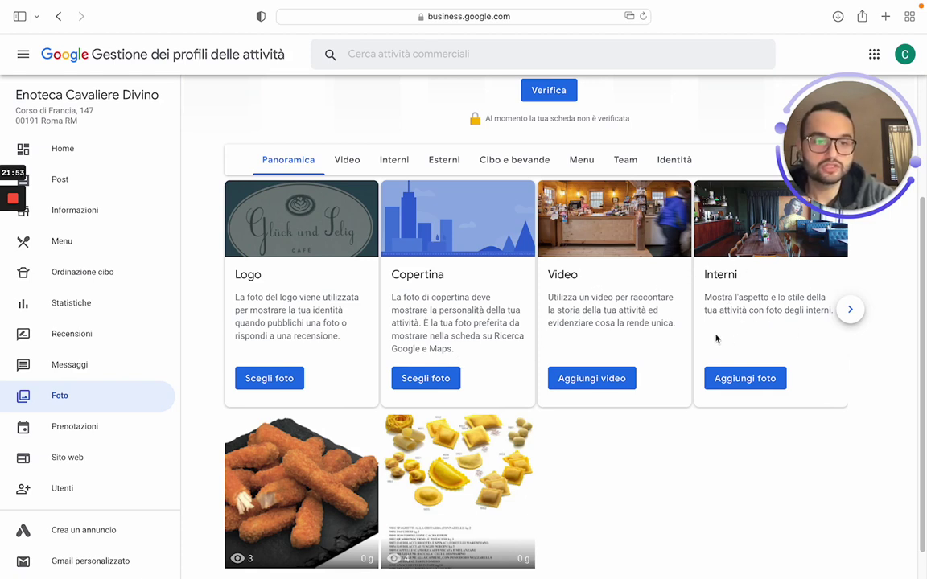
pyautogui.scroll(-1, 498, 449)
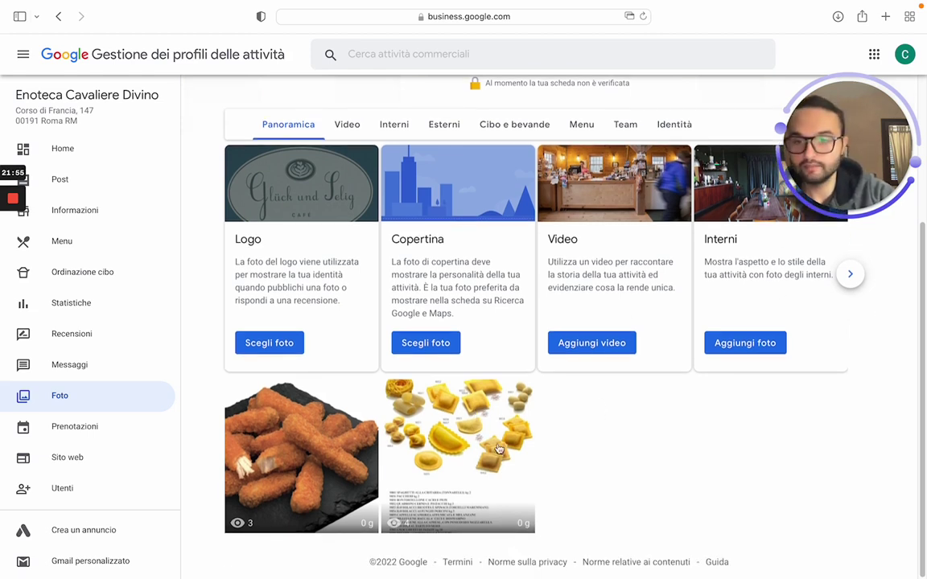
pyautogui.scroll(1, 447, 265)
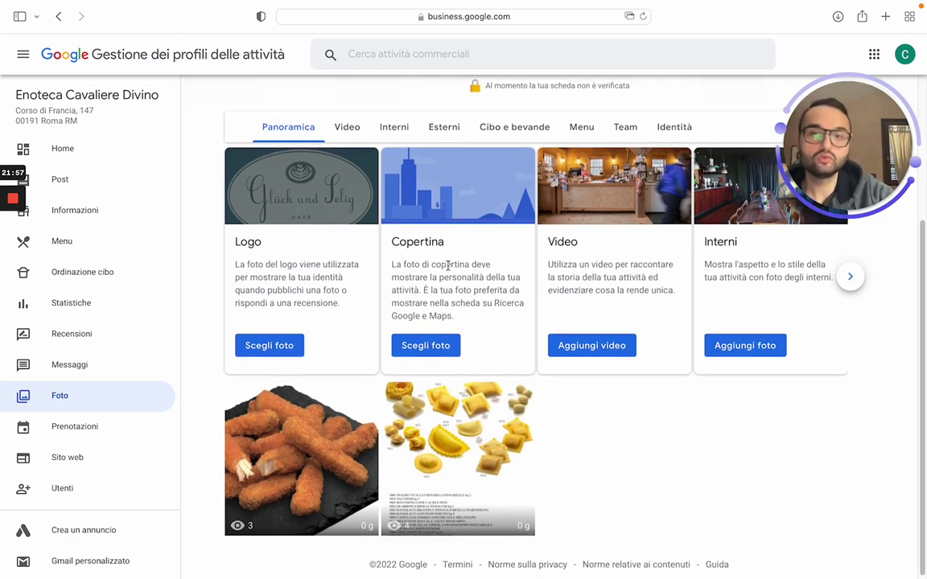
pyautogui.scroll(1, 689, 211)
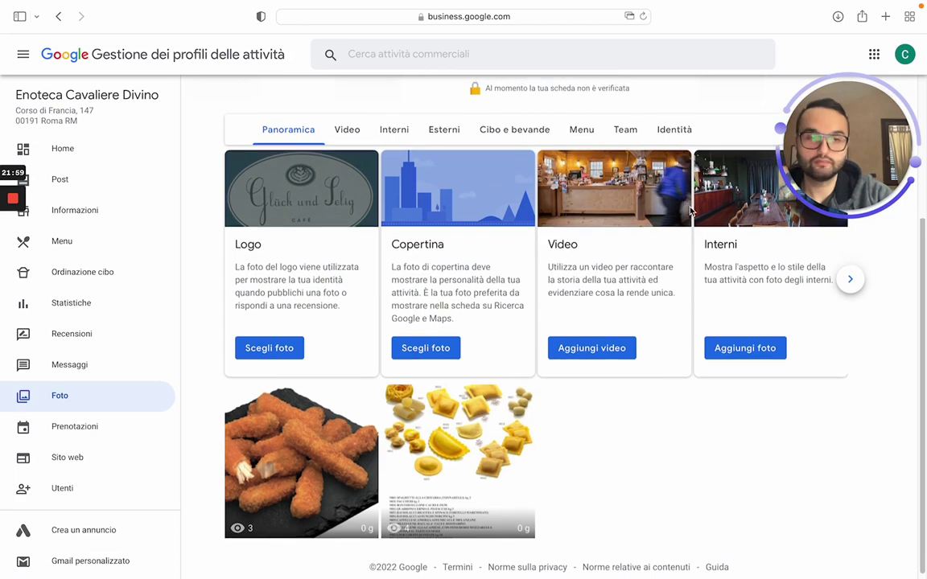
pyautogui.scroll(4, 690, 210)
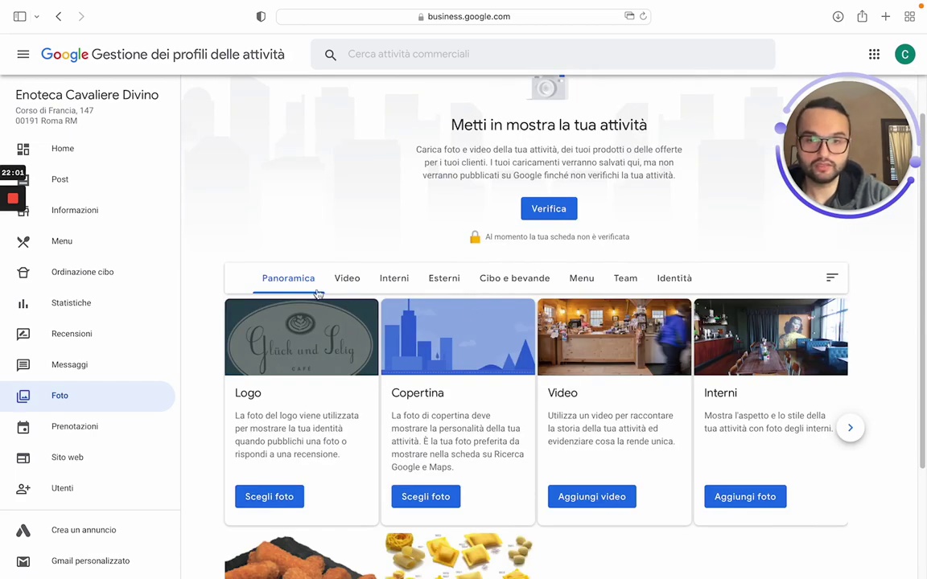
# View the Interni, Esterni and Cibo e bevande photo categories and return to the Panoramica overview.
pyautogui.click(375, 278)
pyautogui.click(445, 284)
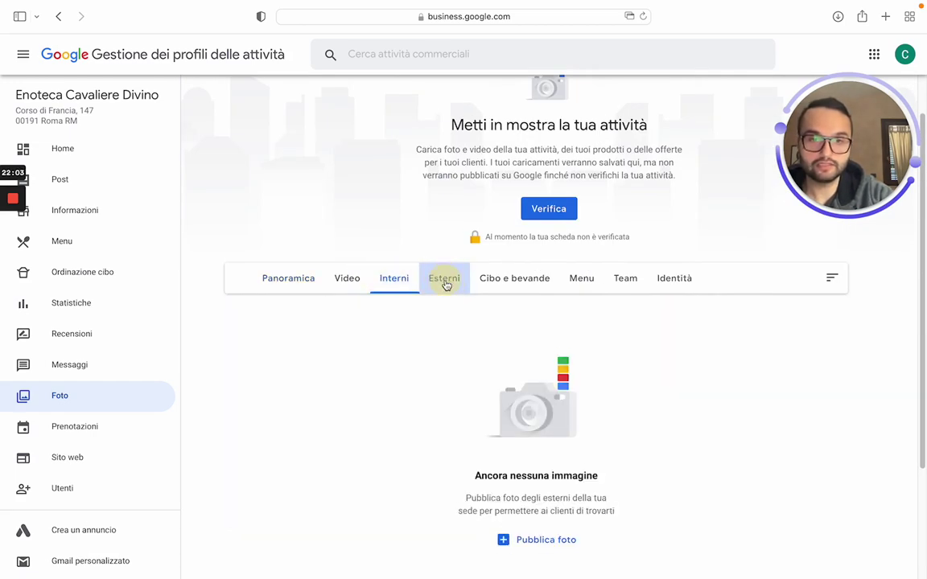
pyautogui.click(496, 283)
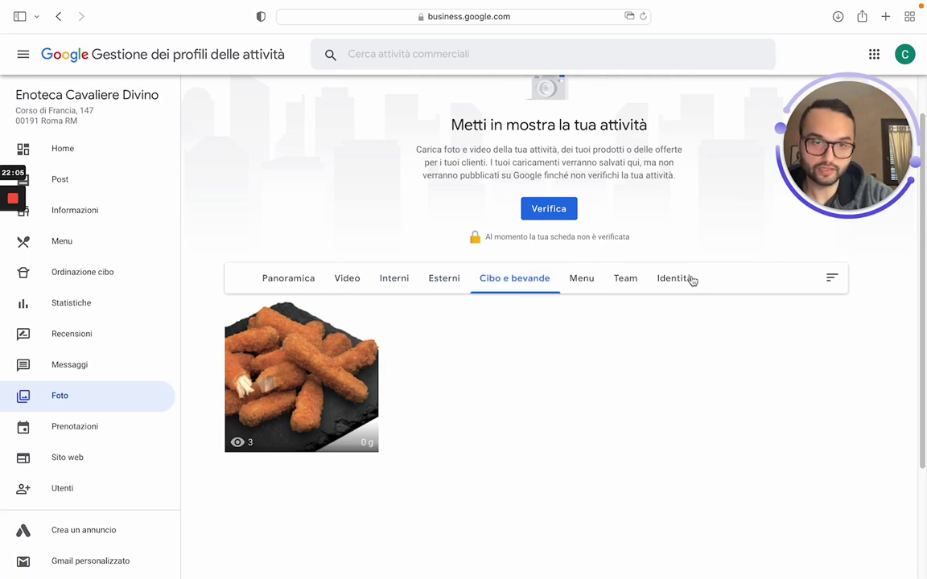
pyautogui.click(281, 279)
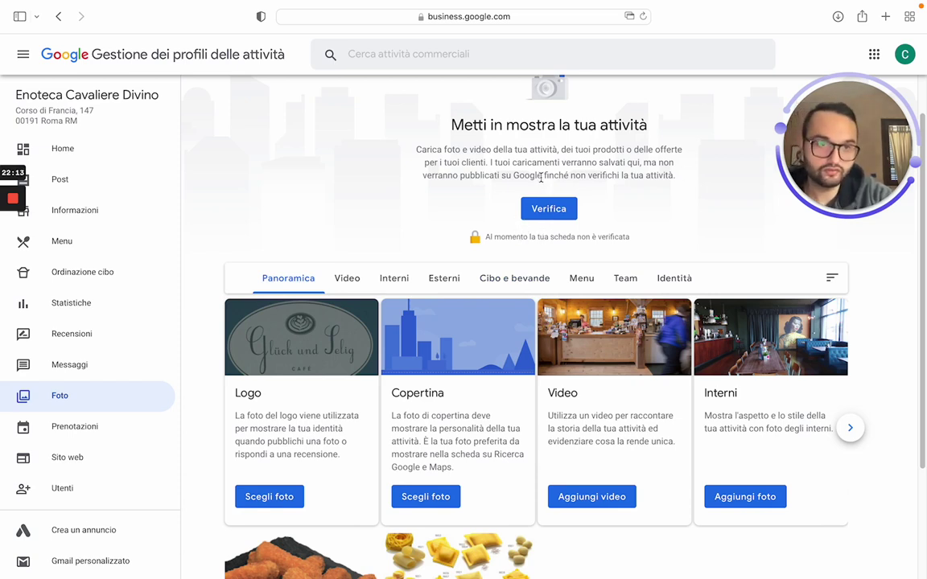
pyautogui.scroll(-1, 191, 278)
pyautogui.scroll(-1, 124, 330)
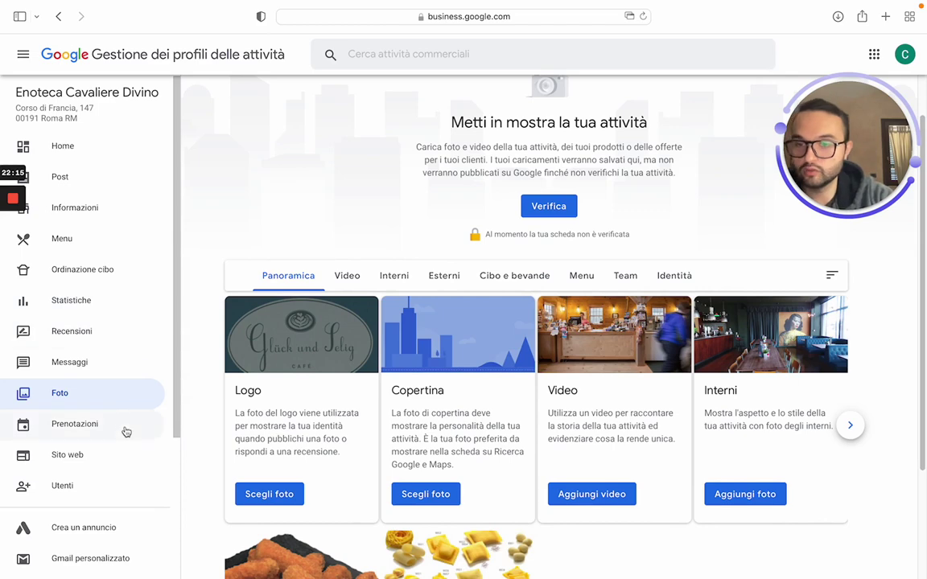
pyautogui.scroll(-3, 354, 322)
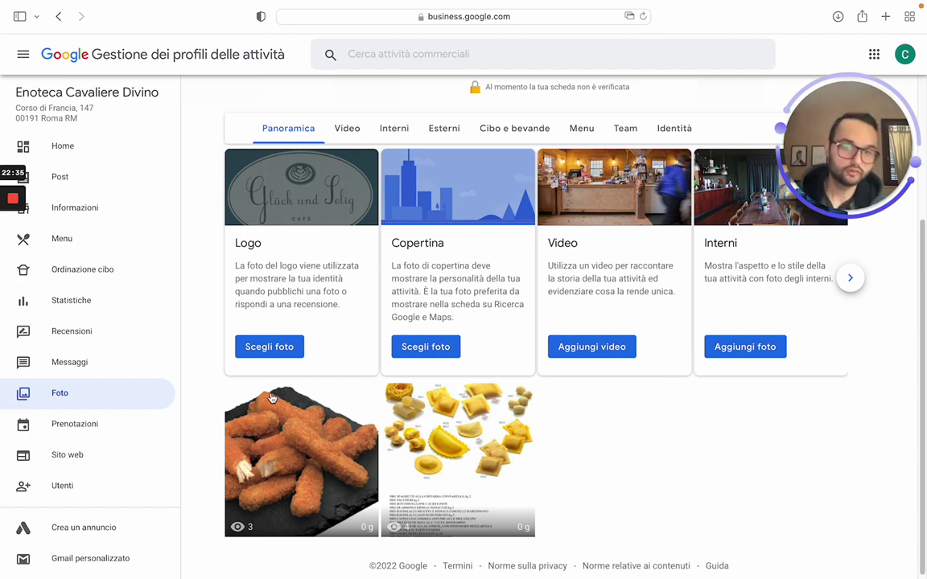
# View the Prenotazioni section, check the verification page for bookings, and return to Prenotazioni.
pyautogui.click(105, 421)
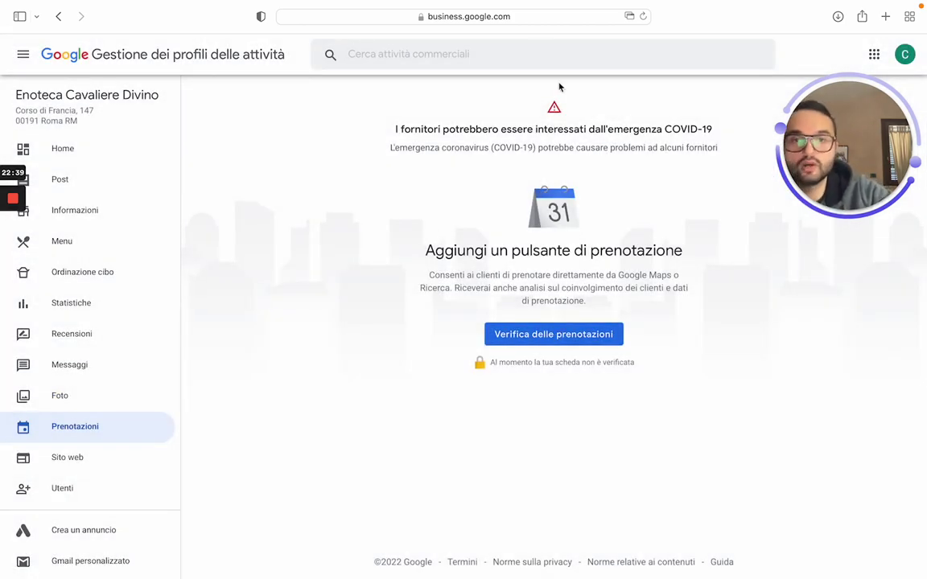
pyautogui.click(569, 346)
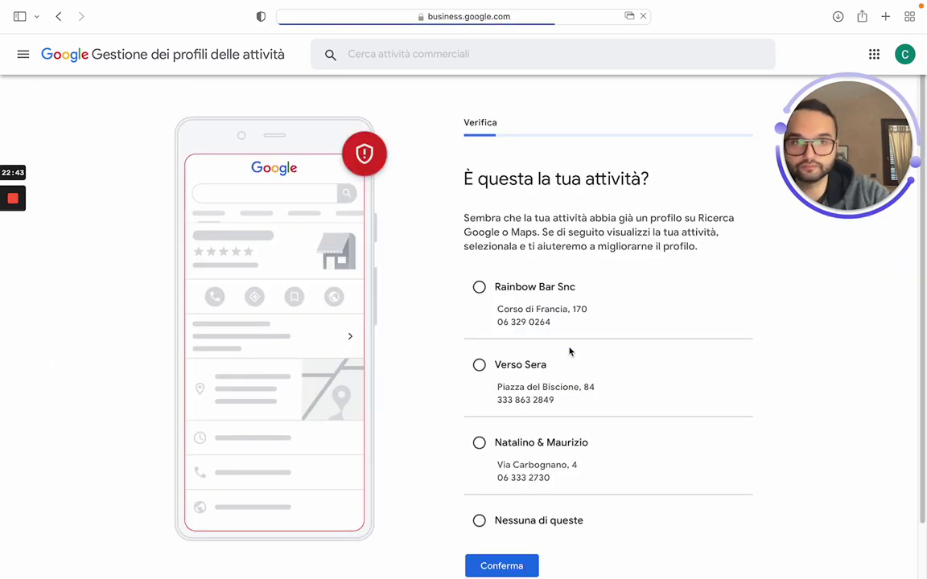
pyautogui.click(58, 17)
pyautogui.click(57, 17)
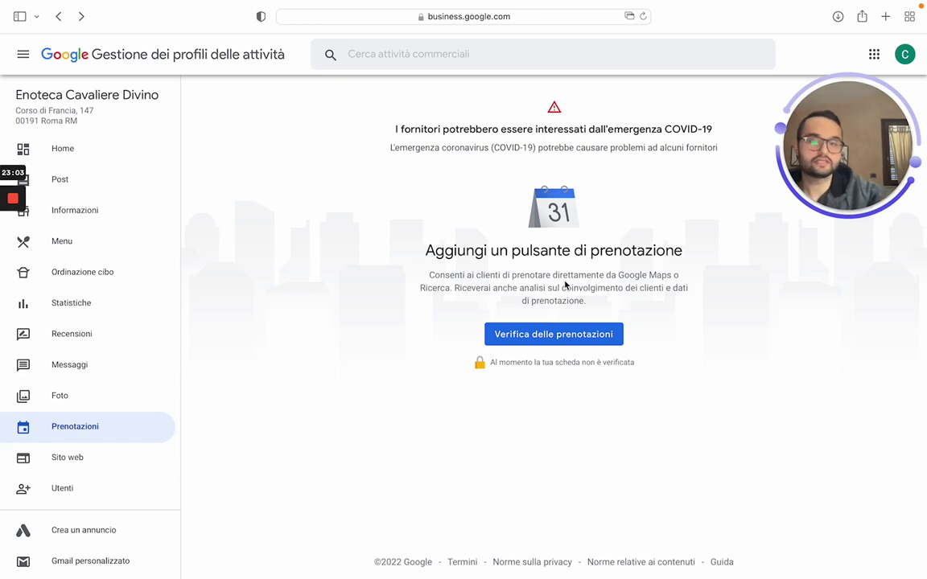
# Open the Sito web section and go through the website builder's introductory tips on theme, story and publishing until they close.
pyautogui.click(140, 471)
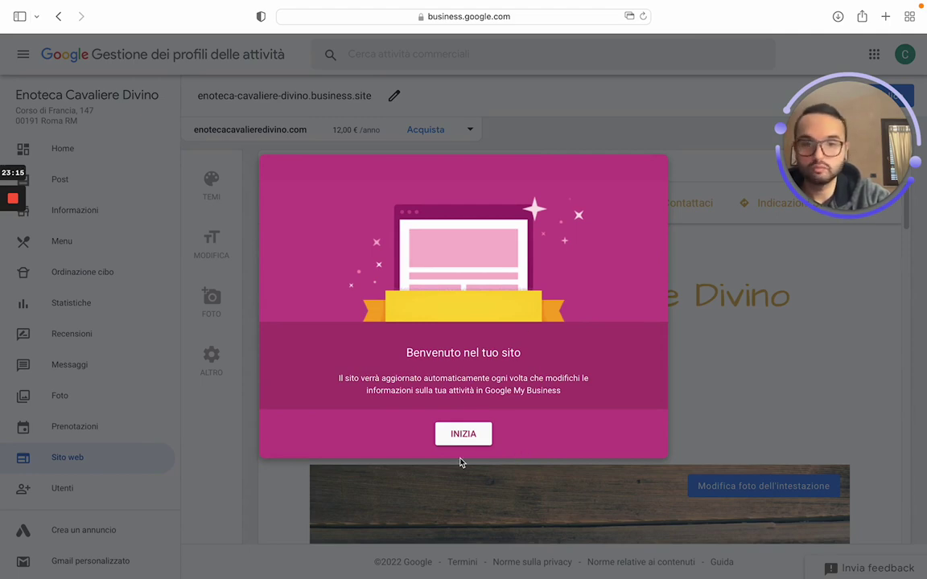
pyautogui.click(707, 325)
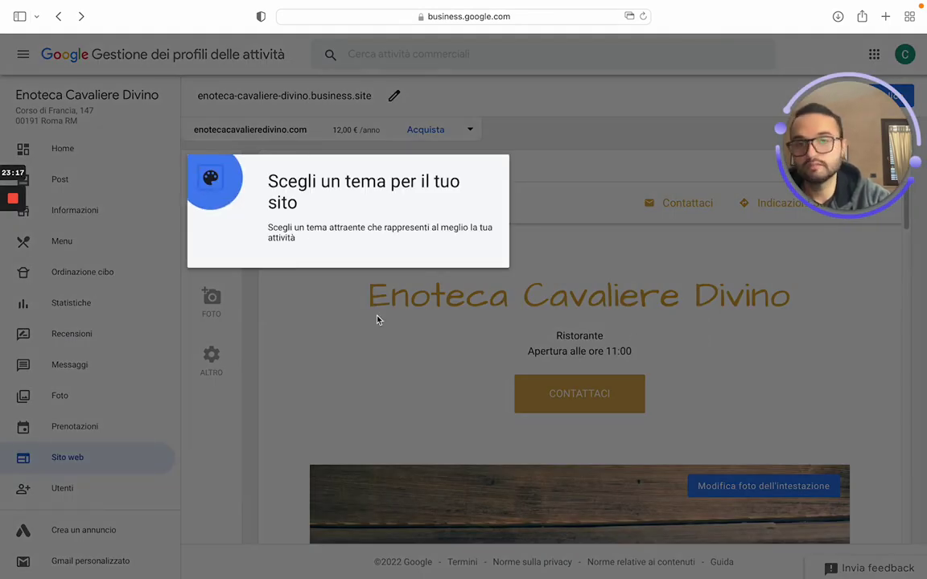
pyautogui.click(395, 345)
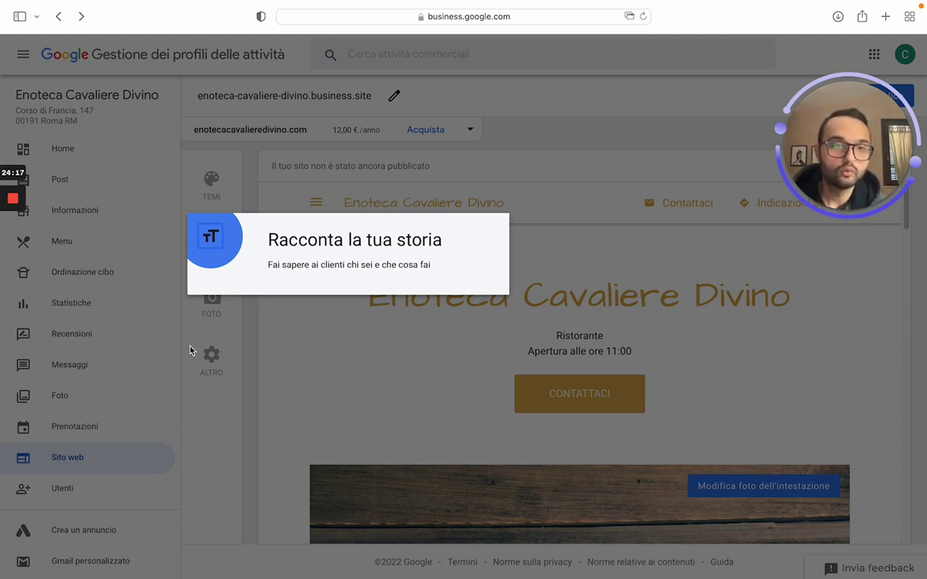
pyautogui.click(239, 453)
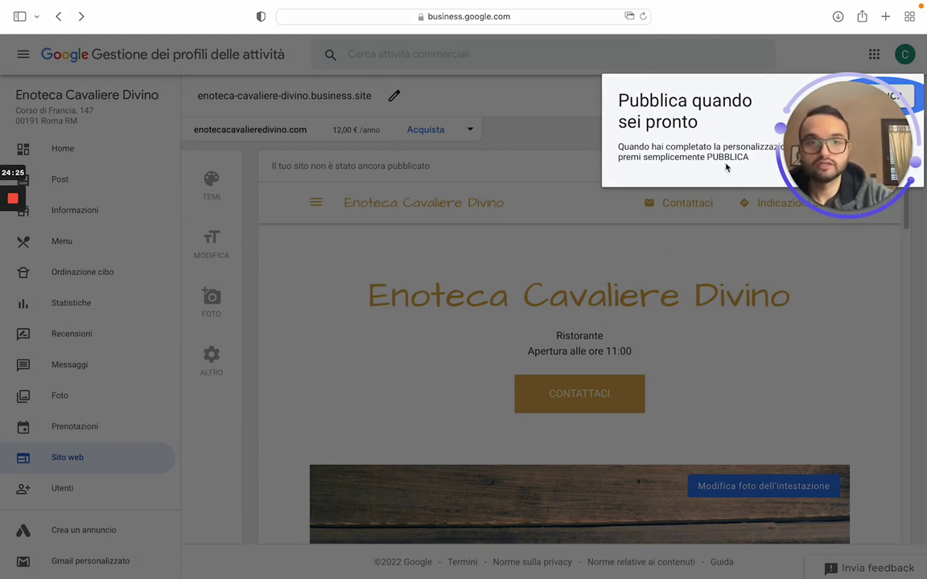
pyautogui.moveTo(834, 107); pyautogui.dragTo(635, 97)
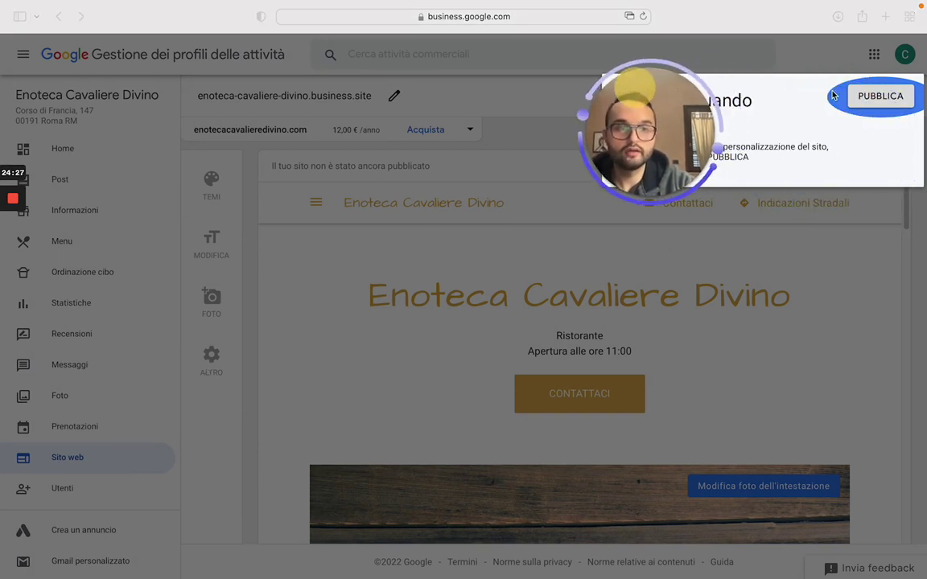
pyautogui.click(252, 363)
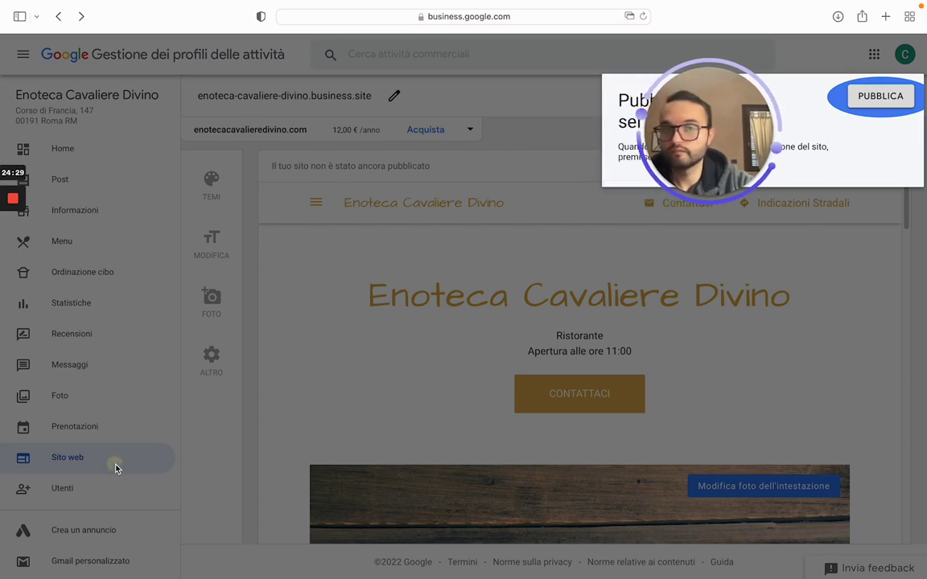
pyautogui.click(62, 331)
# View the Utenti management dialog for the profile and close it without adding anyone.
pyautogui.scroll(-3, 116, 475)
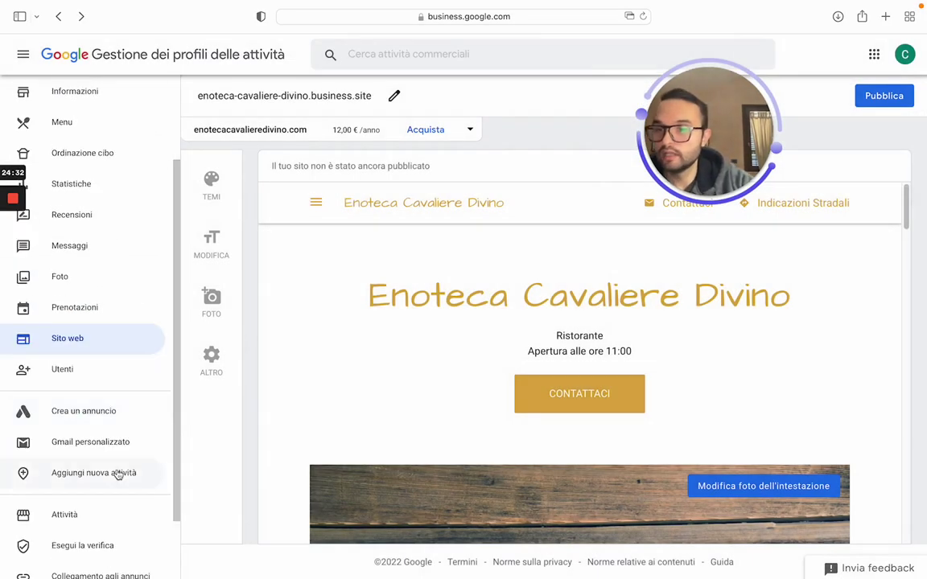
pyautogui.click(99, 372)
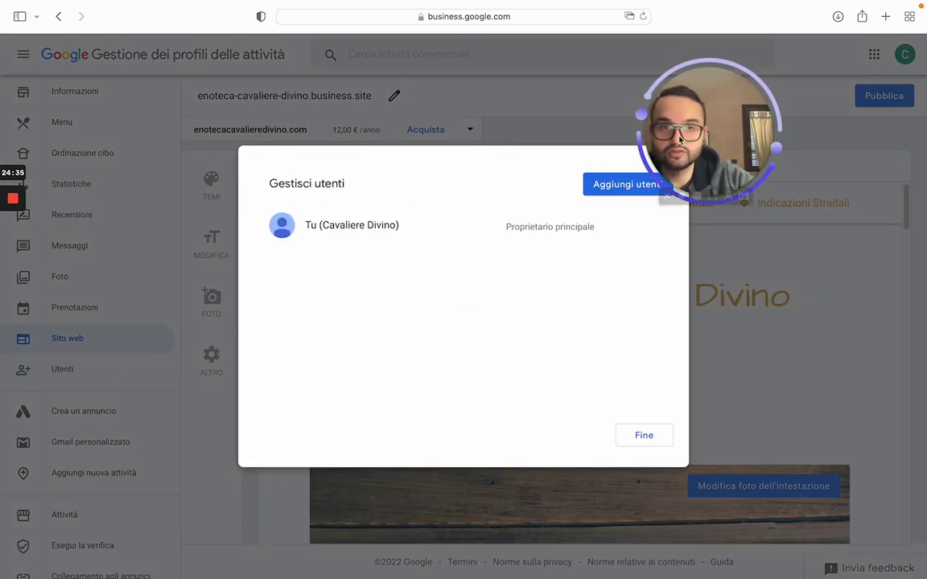
pyautogui.click(631, 436)
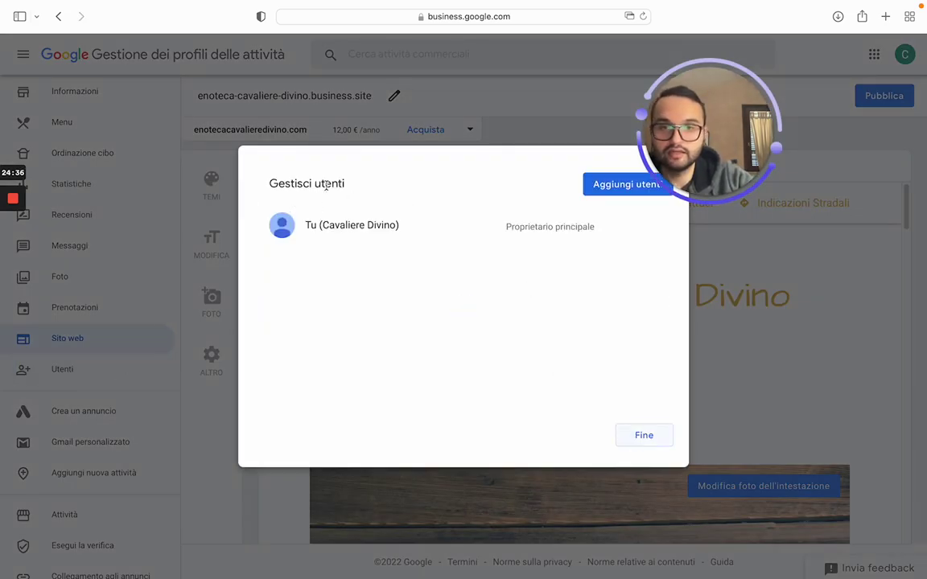
pyautogui.click(641, 437)
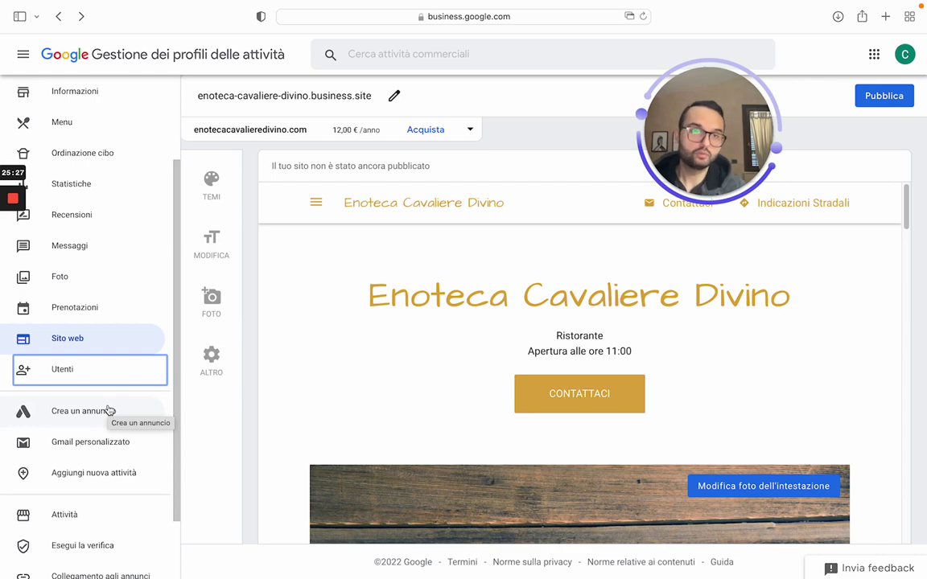
# Open the Attività list, select the first Enoteca Cavaliere Divino listing and look through its Home page and section menu.
pyautogui.click(83, 517)
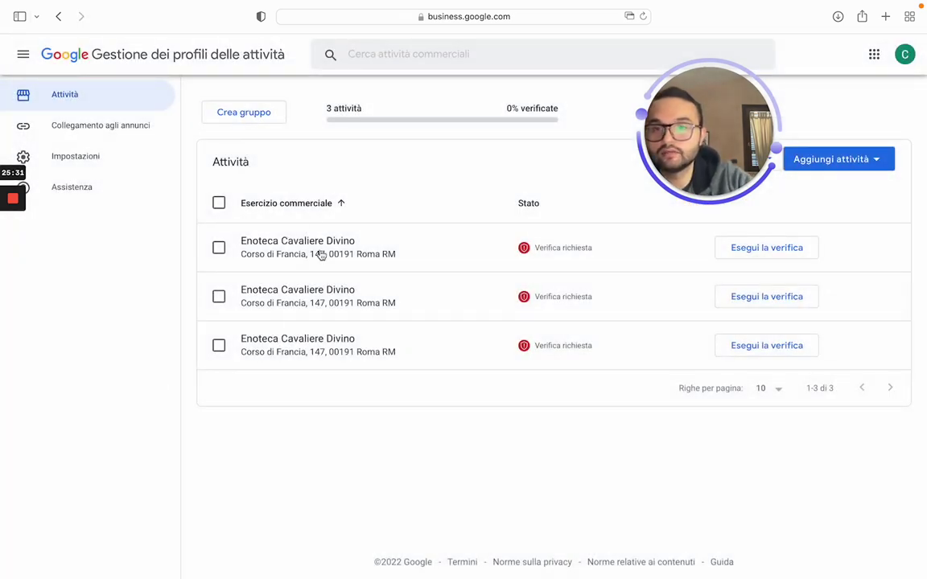
pyautogui.click(306, 253)
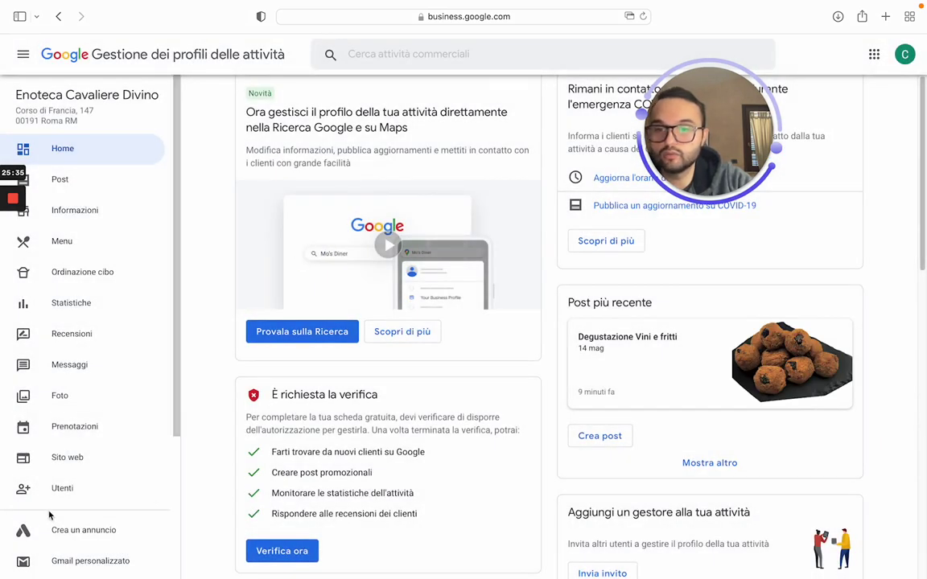
pyautogui.scroll(-1, 91, 494)
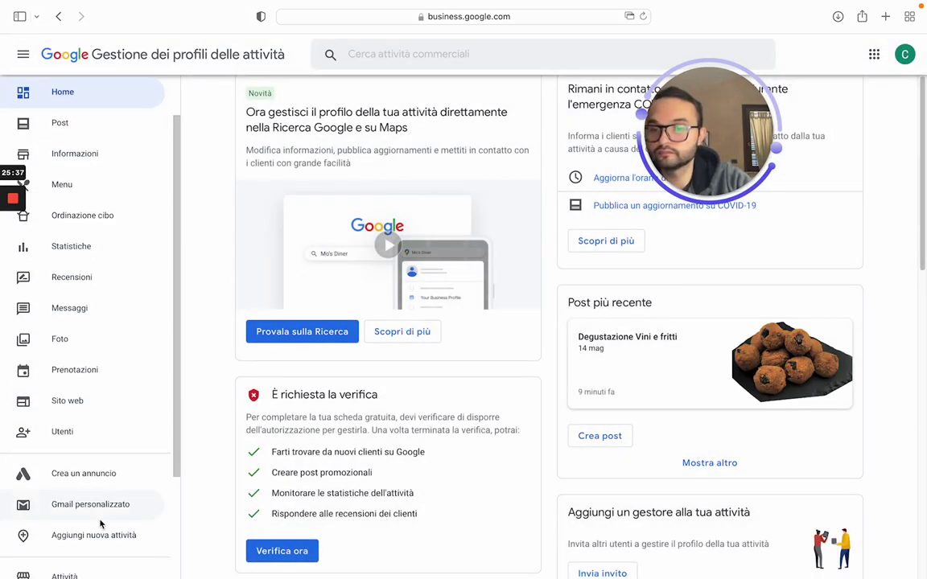
pyautogui.scroll(-5, 99, 523)
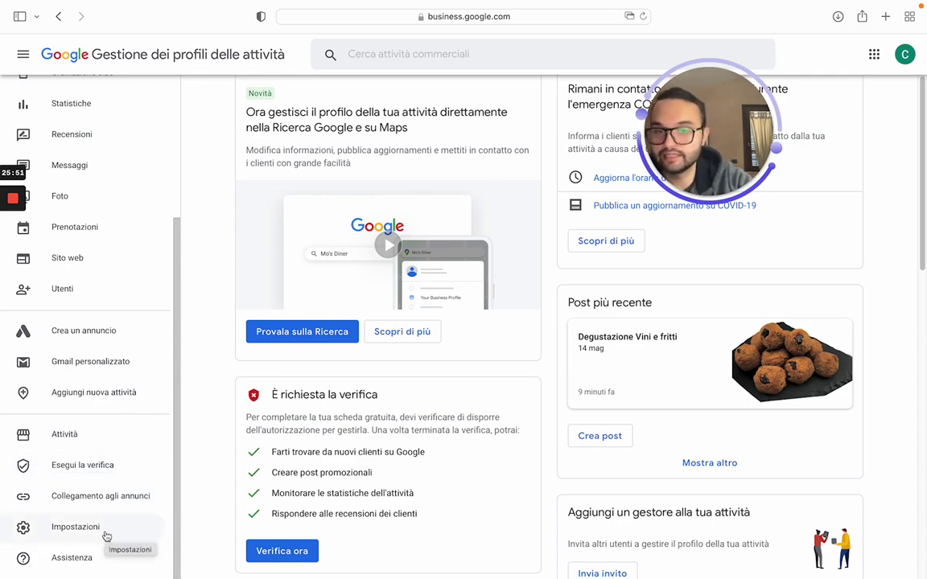
pyautogui.scroll(-5, 316, 352)
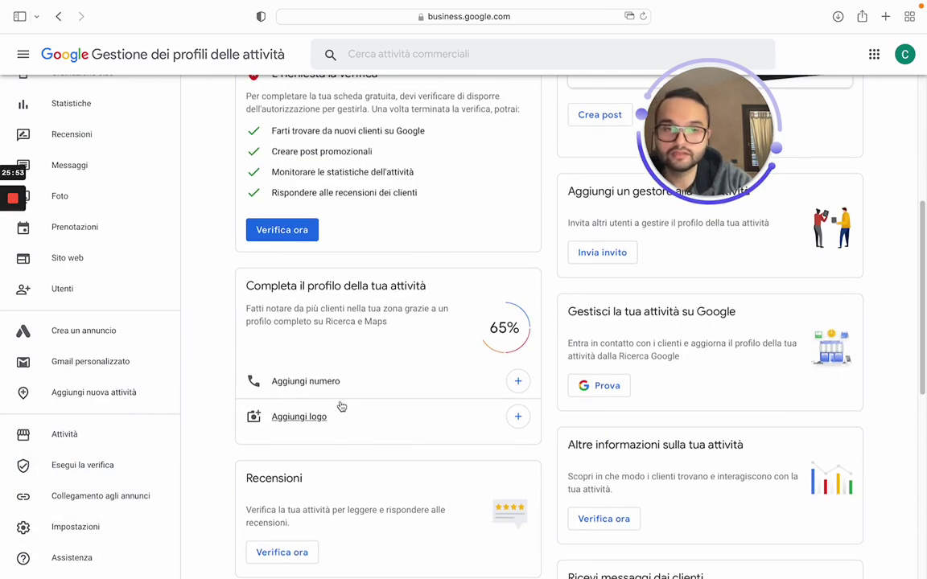
pyautogui.scroll(5, 341, 405)
pyautogui.scroll(3, 118, 288)
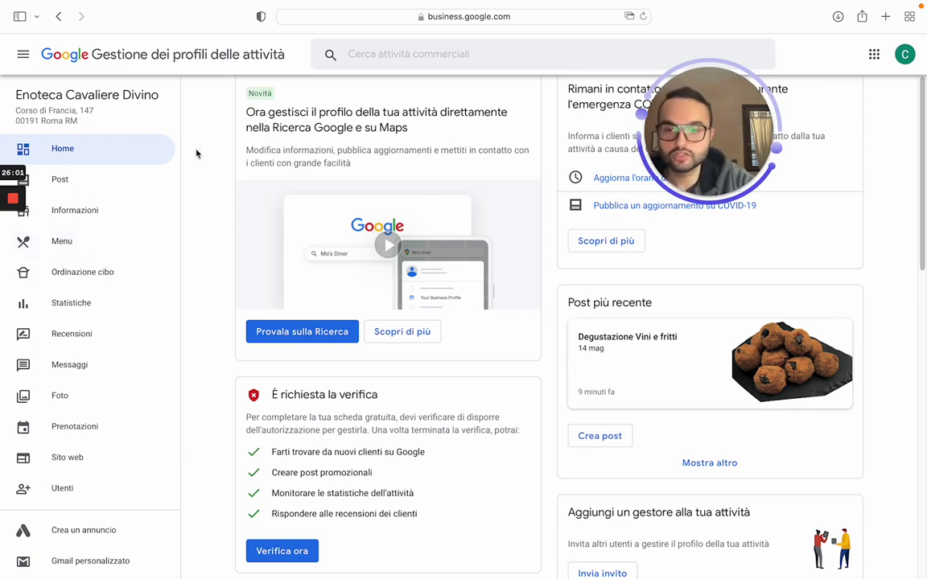
# Open the Informazioni section and review the address, service areas, opening hours and attributes, including Opzioni di servizio.
pyautogui.click(104, 206)
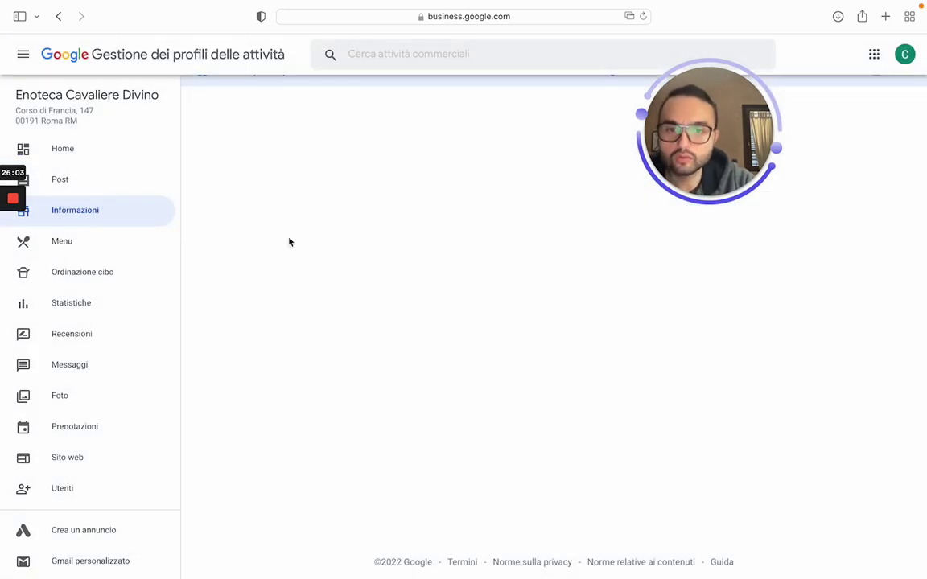
pyautogui.scroll(-1, 378, 338)
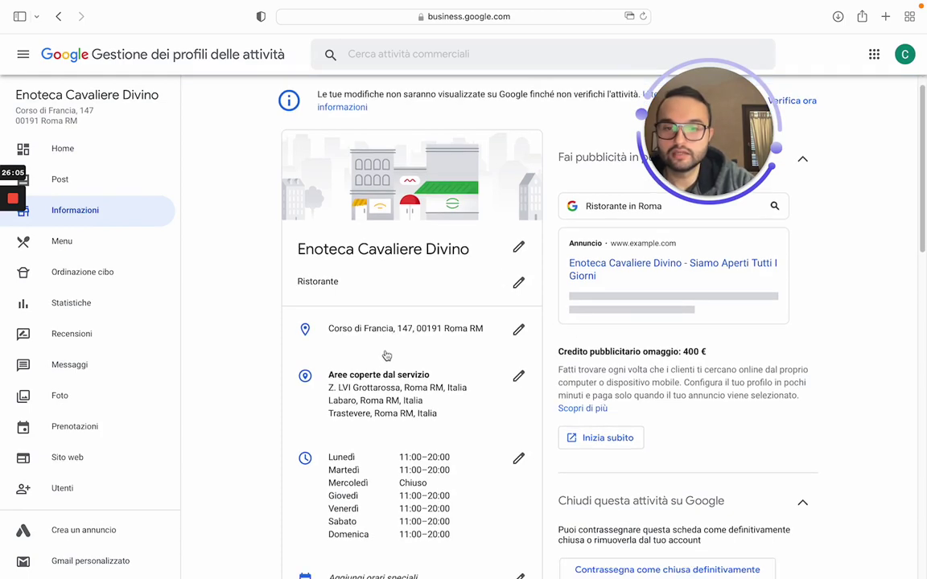
pyautogui.scroll(-1, 394, 351)
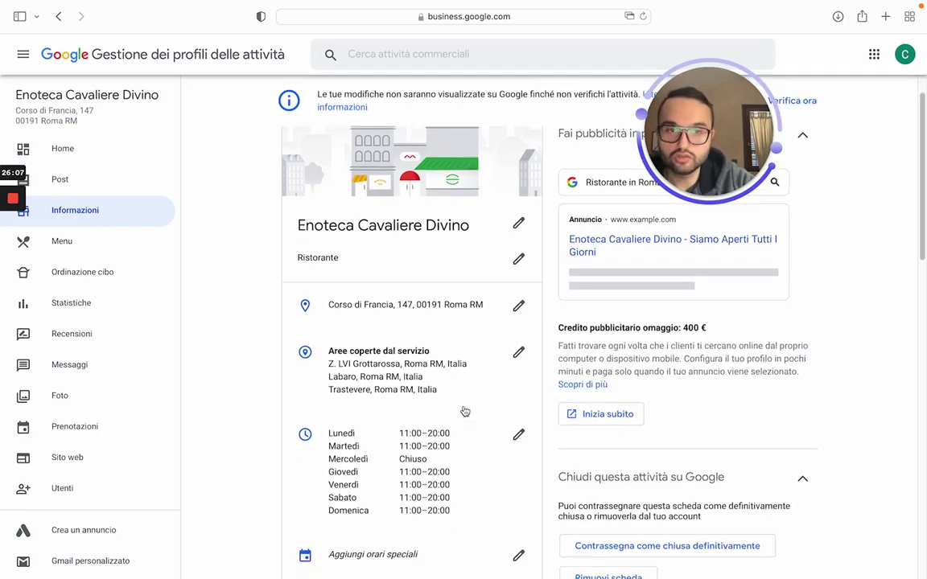
pyautogui.scroll(-10, 462, 411)
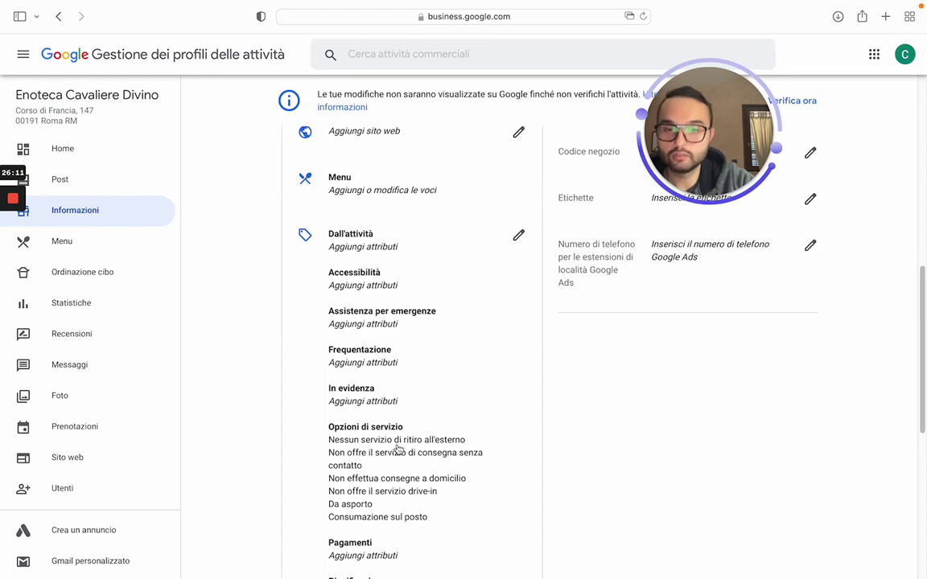
pyautogui.scroll(-1, 402, 452)
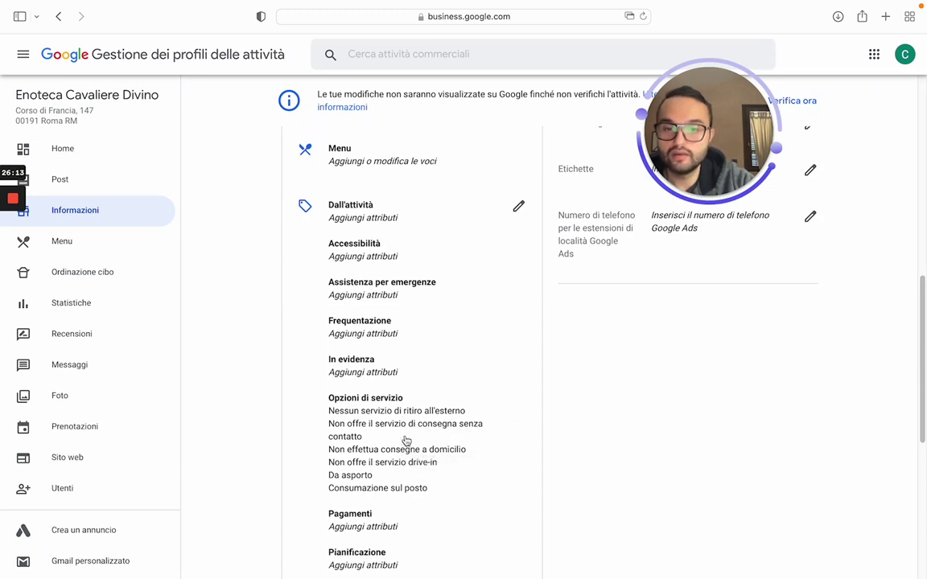
pyautogui.scroll(-1, 406, 441)
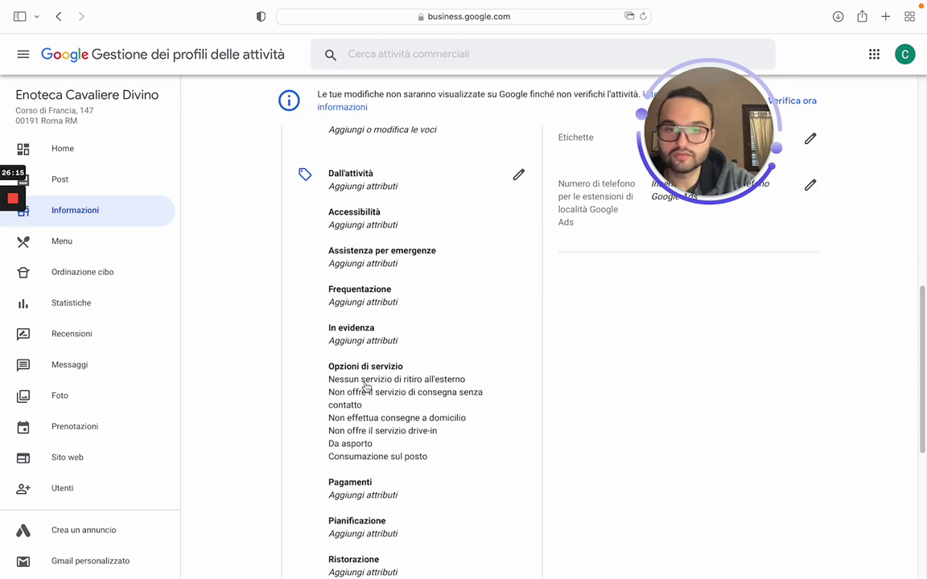
pyautogui.scroll(2, 366, 387)
pyautogui.scroll(-7, 378, 366)
pyautogui.scroll(3, 385, 366)
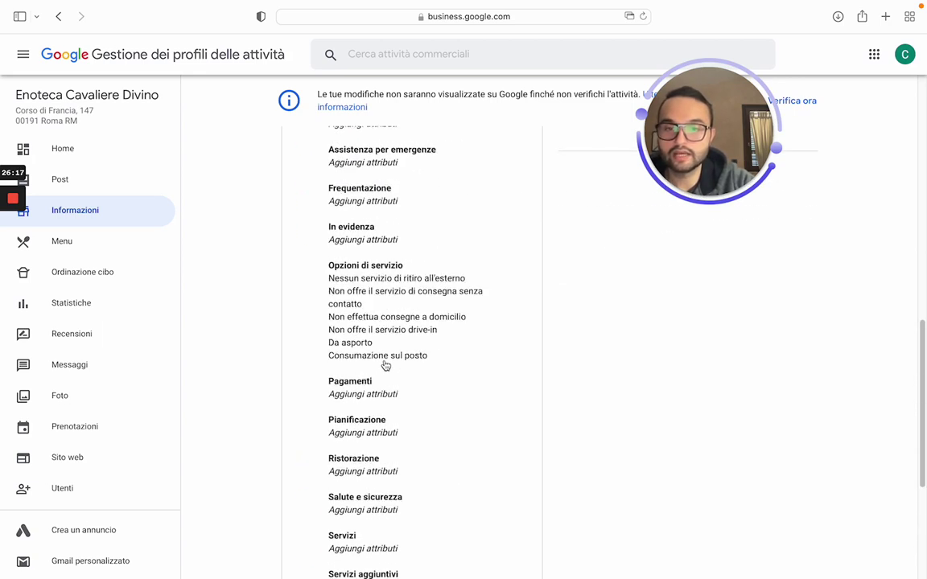
pyautogui.scroll(5, 383, 362)
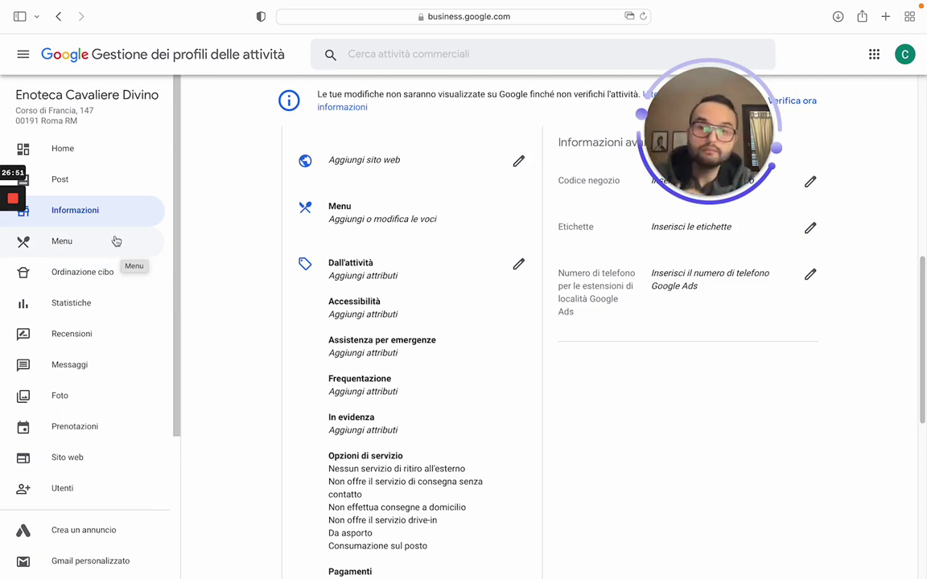
# Revisit the Ordinazione cibo, Menu and Foto sections of the listing, looking over the photo overview in Foto.
pyautogui.click(123, 276)
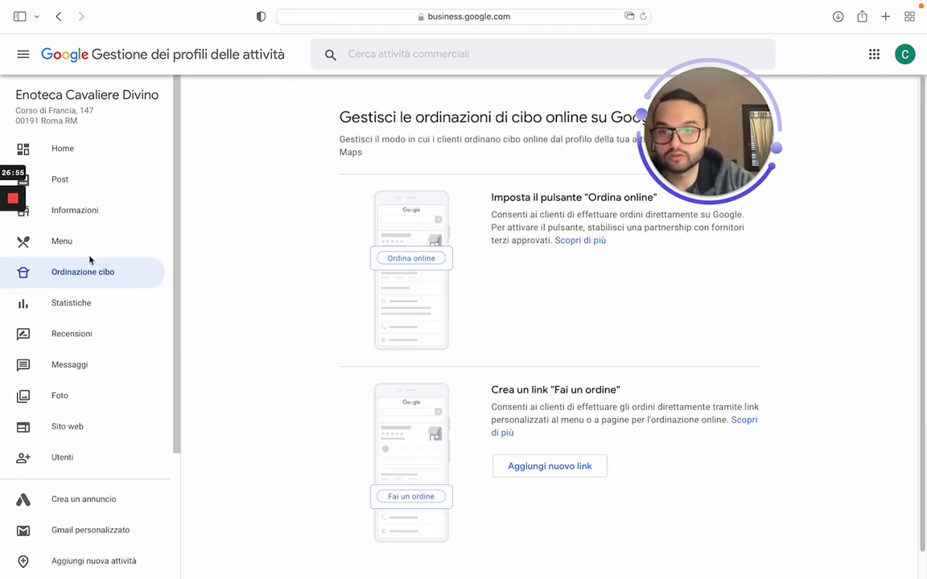
pyautogui.click(88, 251)
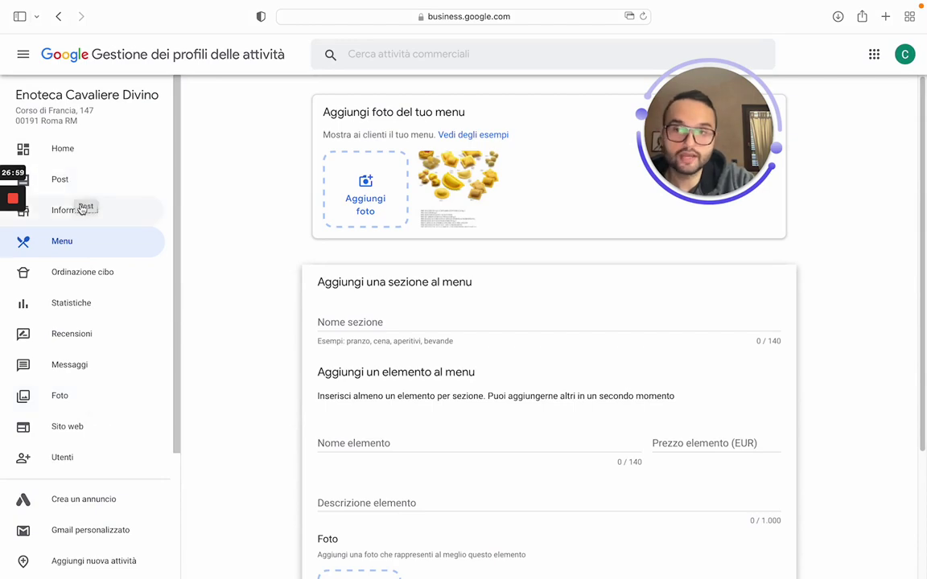
pyautogui.click(95, 401)
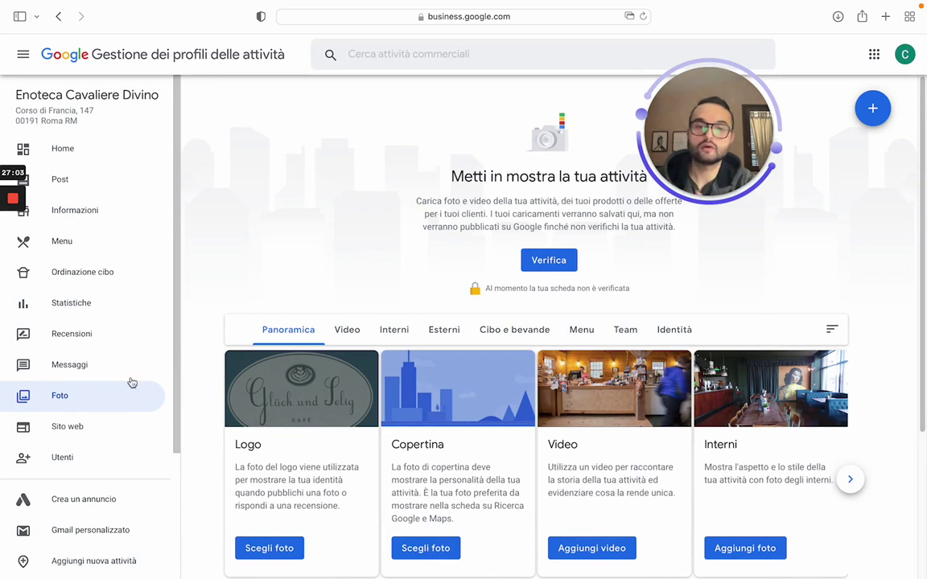
pyautogui.scroll(-1, 402, 287)
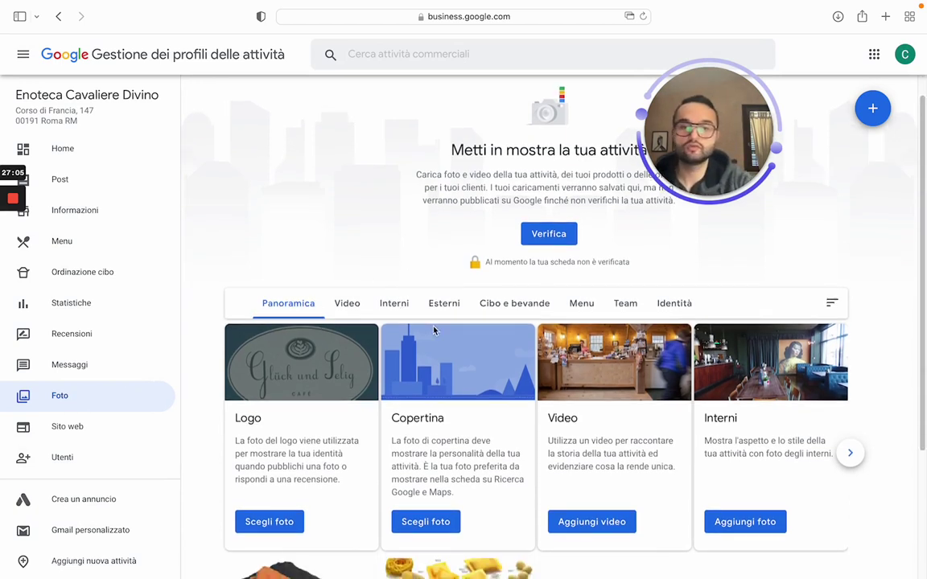
pyautogui.scroll(-1, 394, 289)
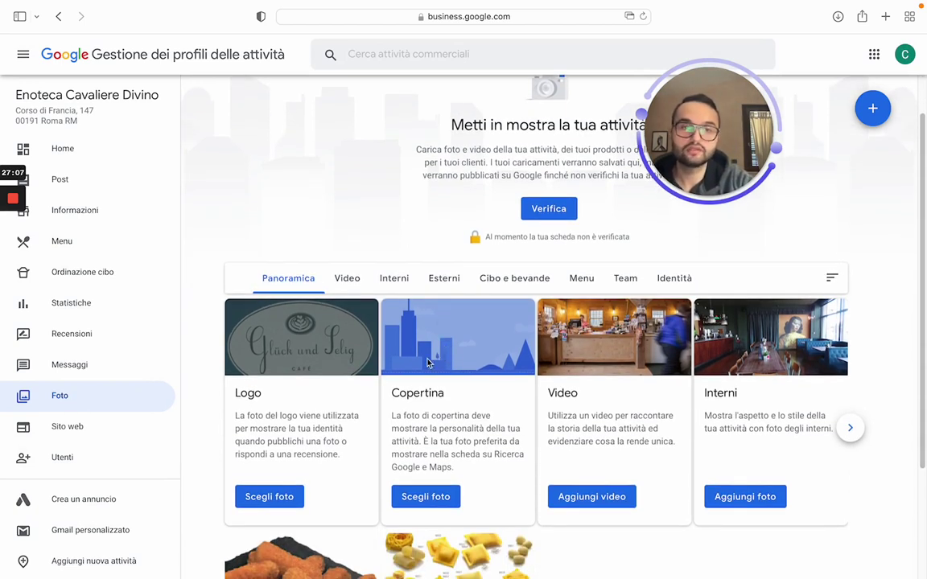